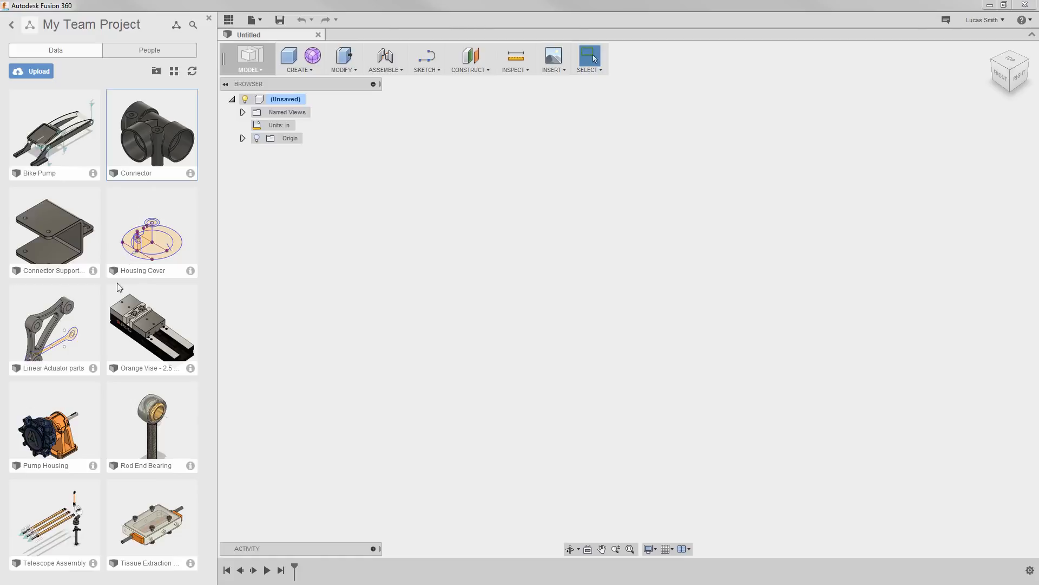
# Open the Pump Housing design from My Team Project and hide the project data to enlarge the workspace
pyautogui.doubleClick(62, 425)
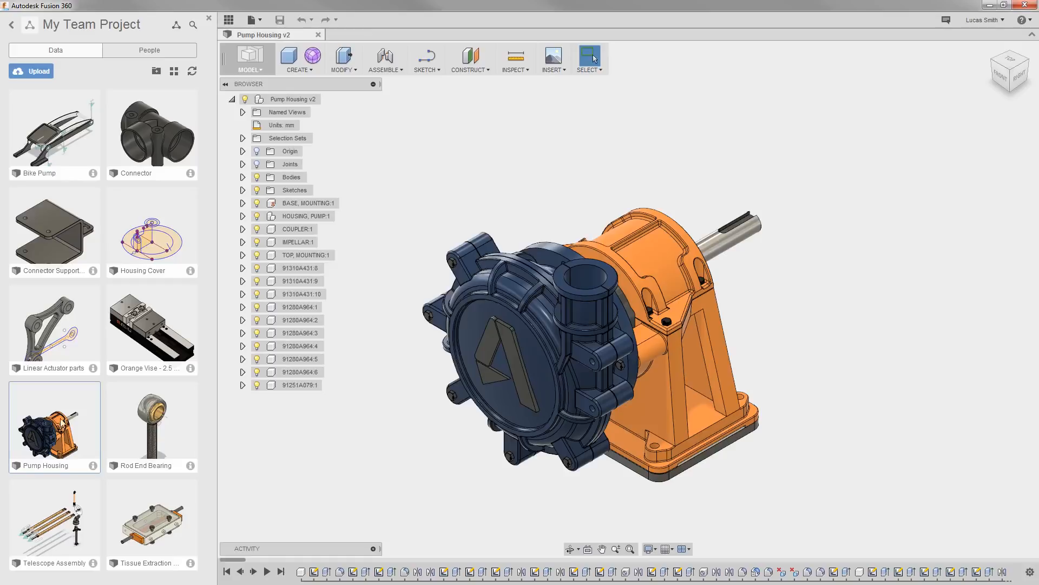
pyautogui.click(226, 20)
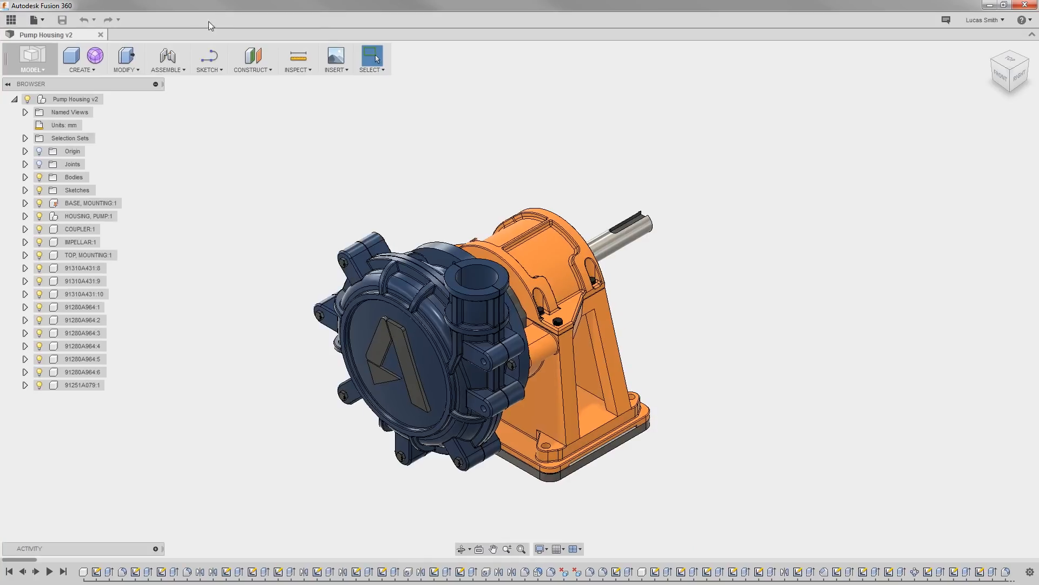
# Show the project data again, review the actions available for the Connector design, and hide the data
pyautogui.click(11, 20)
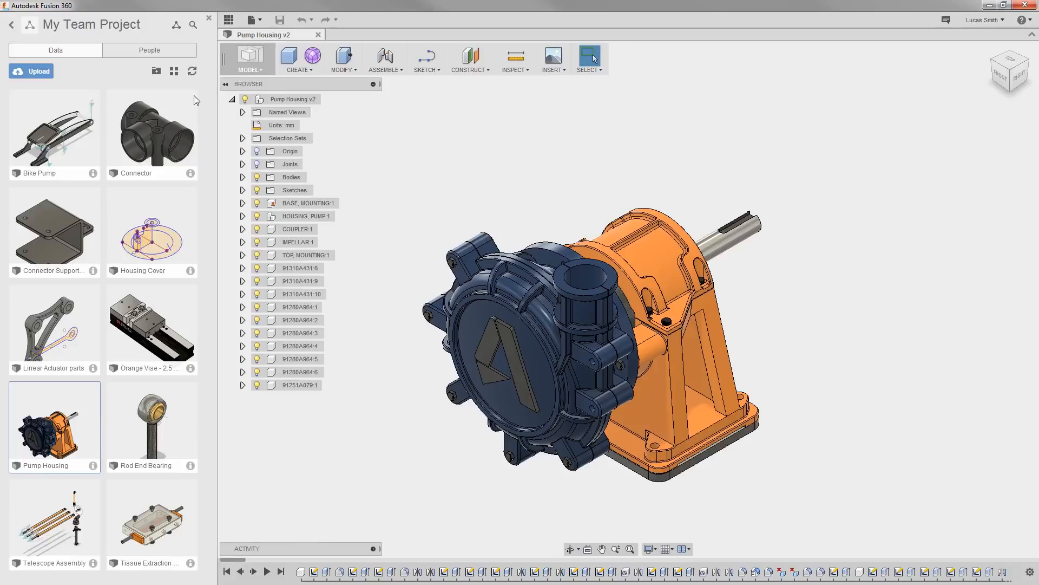
pyautogui.rightClick(150, 125)
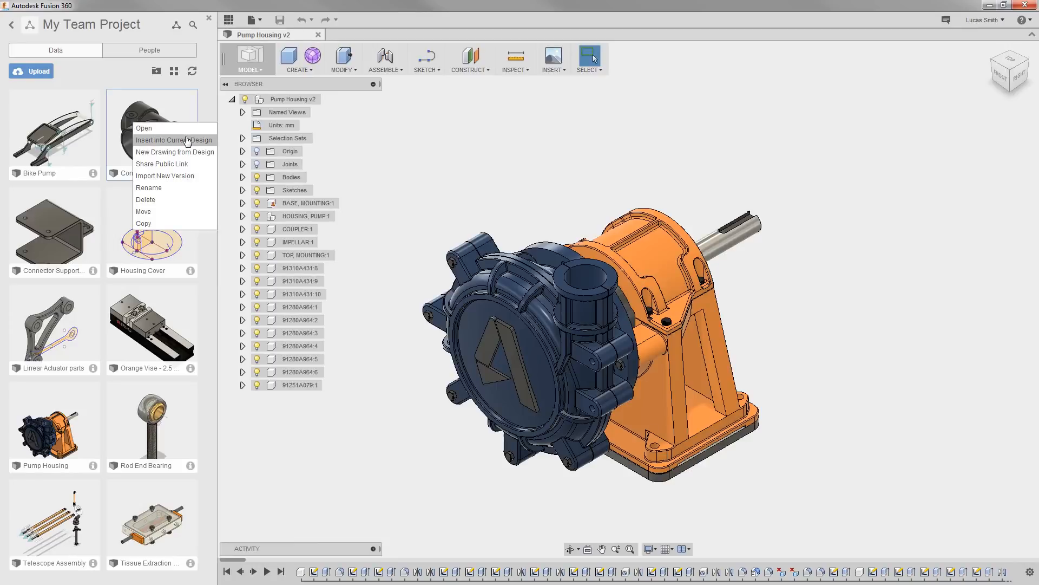
pyautogui.click(365, 151)
pyautogui.click(230, 22)
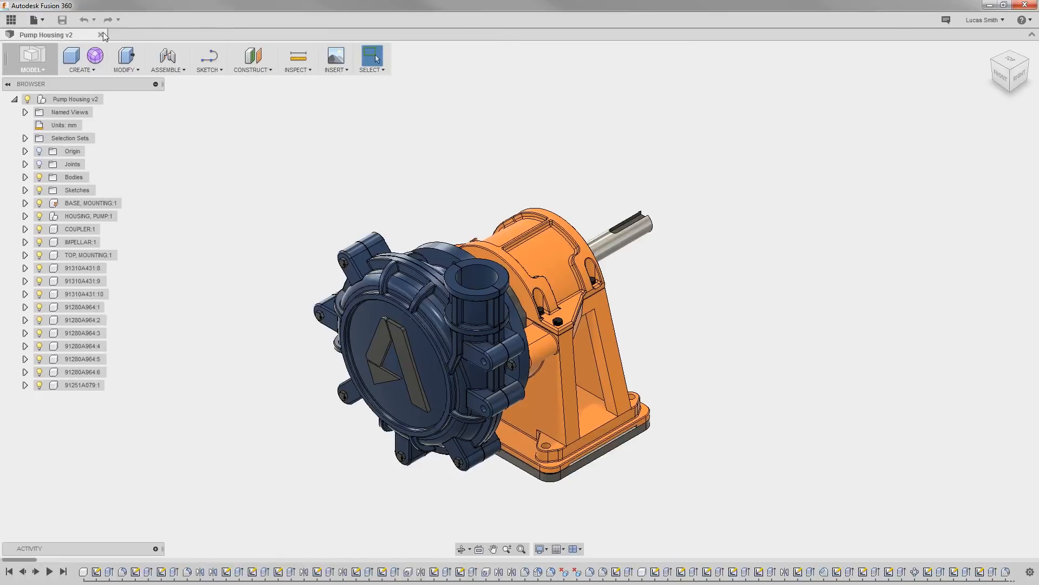
# Create a new blank design and close it to return to the Pump Housing design
pyautogui.click(47, 22)
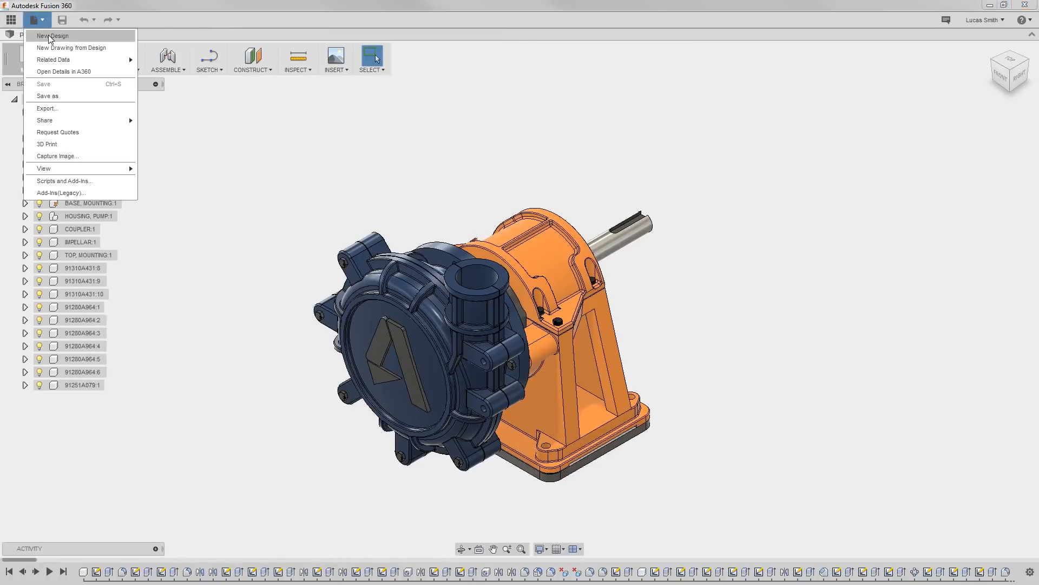
pyautogui.click(50, 36)
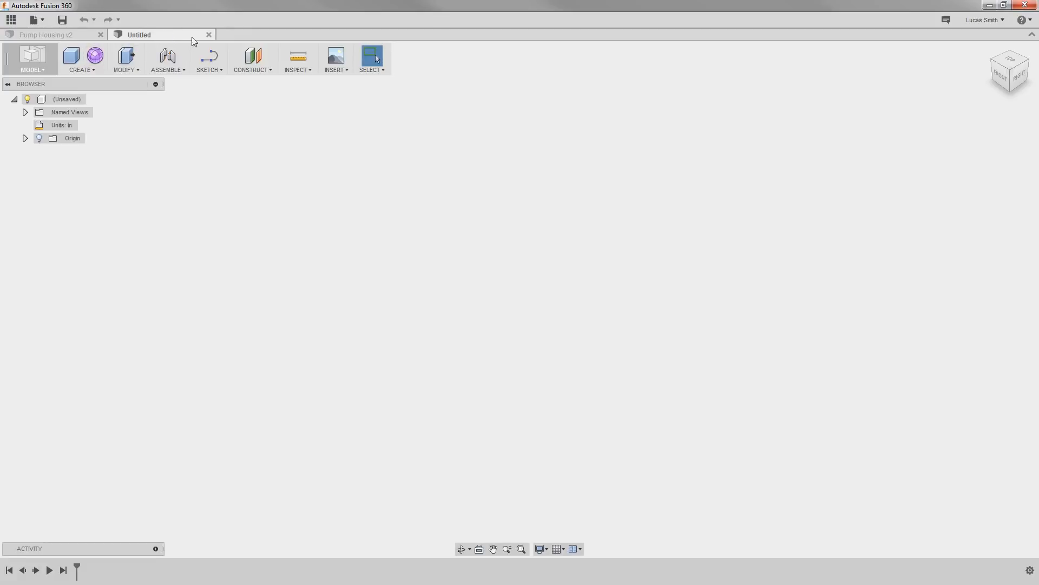
pyautogui.click(212, 36)
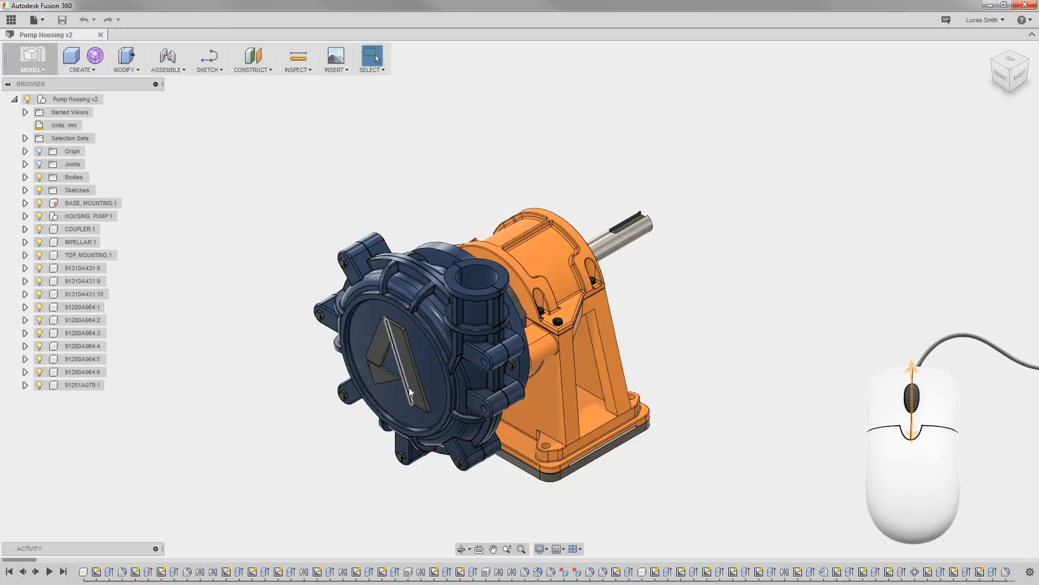
# Examine the pump assembly from several distances and angles, including the front view turned by 90 degrees, and return to the home view
pyautogui.scroll(5, 410, 387)
pyautogui.scroll(-5, 411, 384)
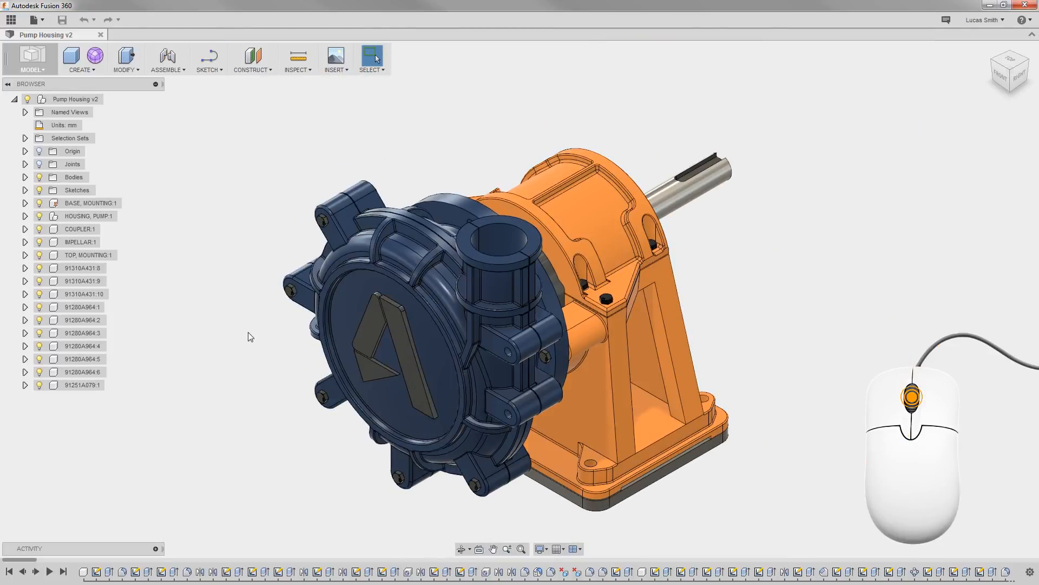
pyautogui.scroll(-3, 250, 337)
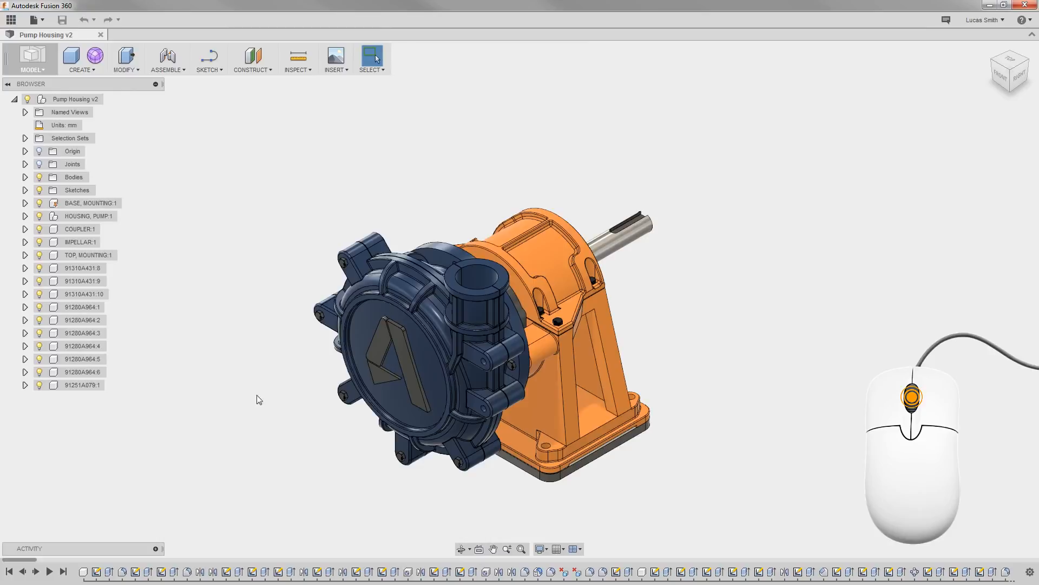
pyautogui.moveTo(260, 410); pyautogui.dragTo(269, 348, button='middle')
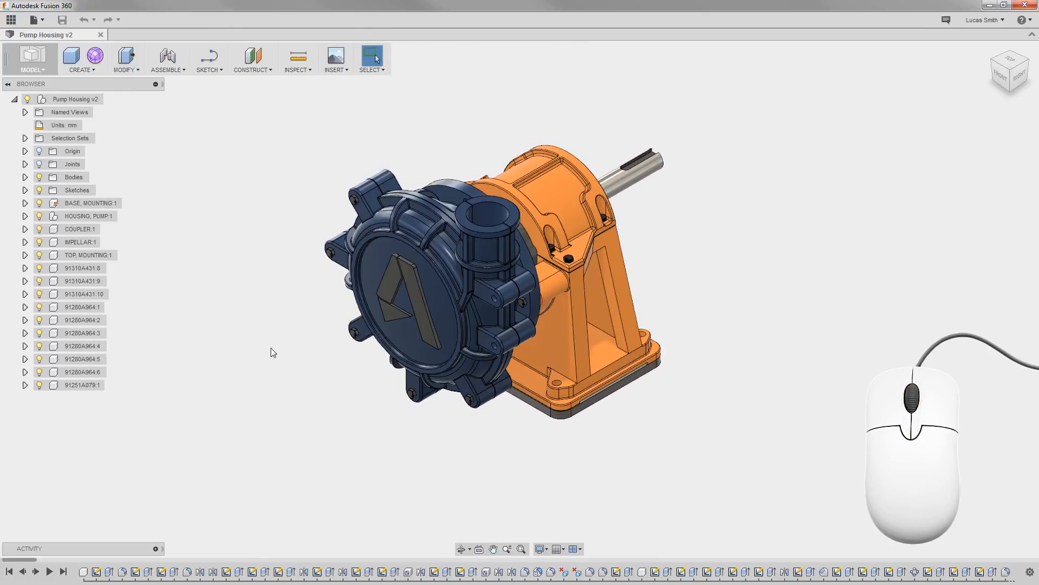
pyautogui.keyDown('shift'); pyautogui.moveTo(275, 411); pyautogui.dragTo(249, 394, button='middle'); pyautogui.keyUp('shift')
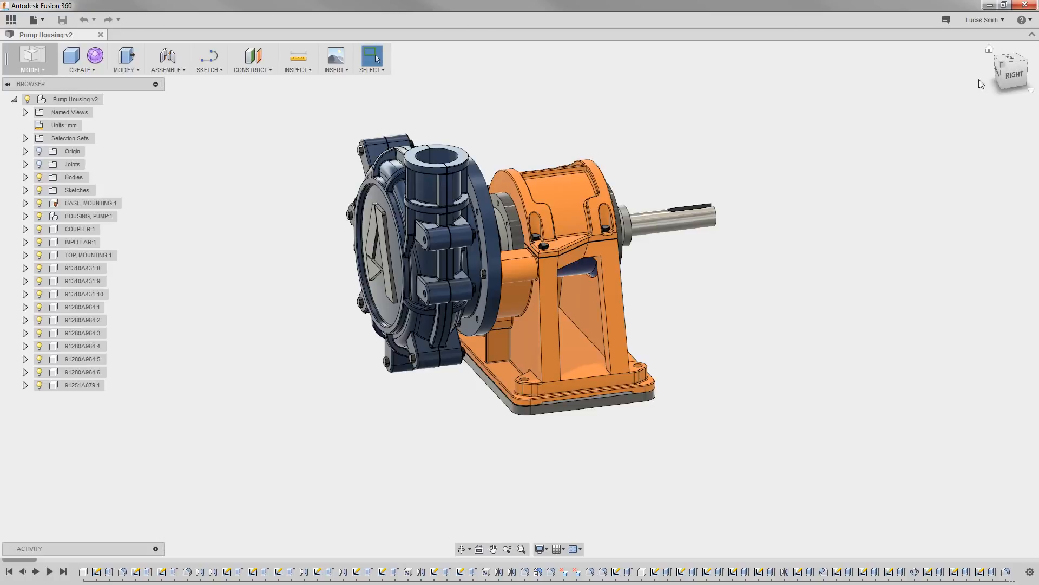
pyautogui.click(999, 73)
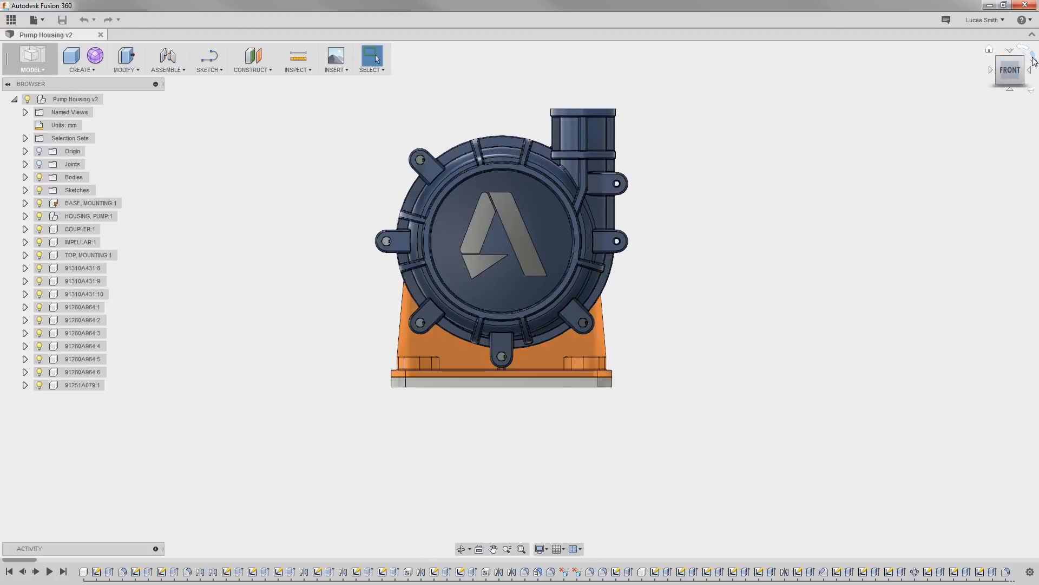
pyautogui.click(1027, 53)
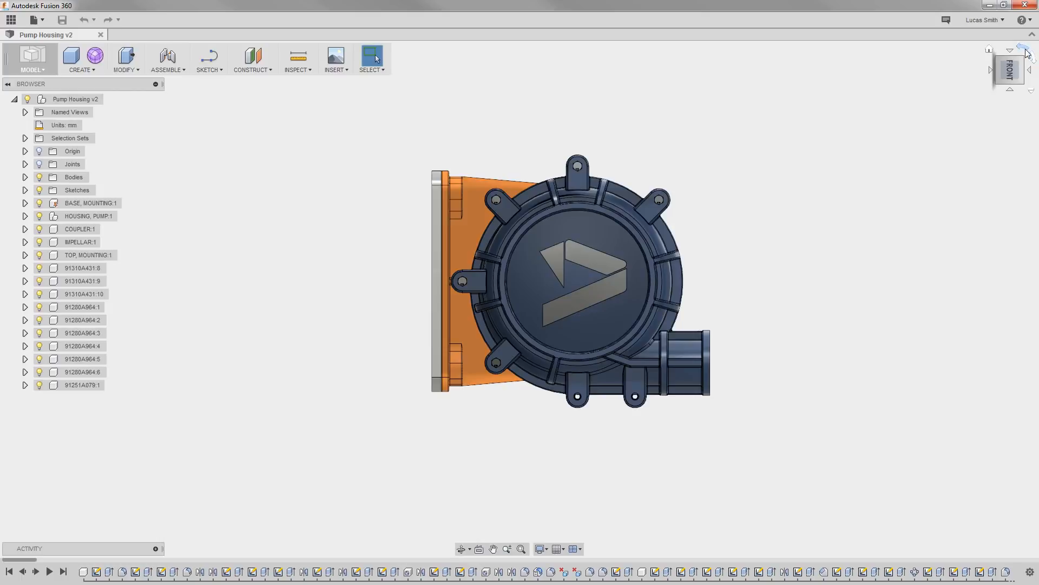
pyautogui.click(1027, 53)
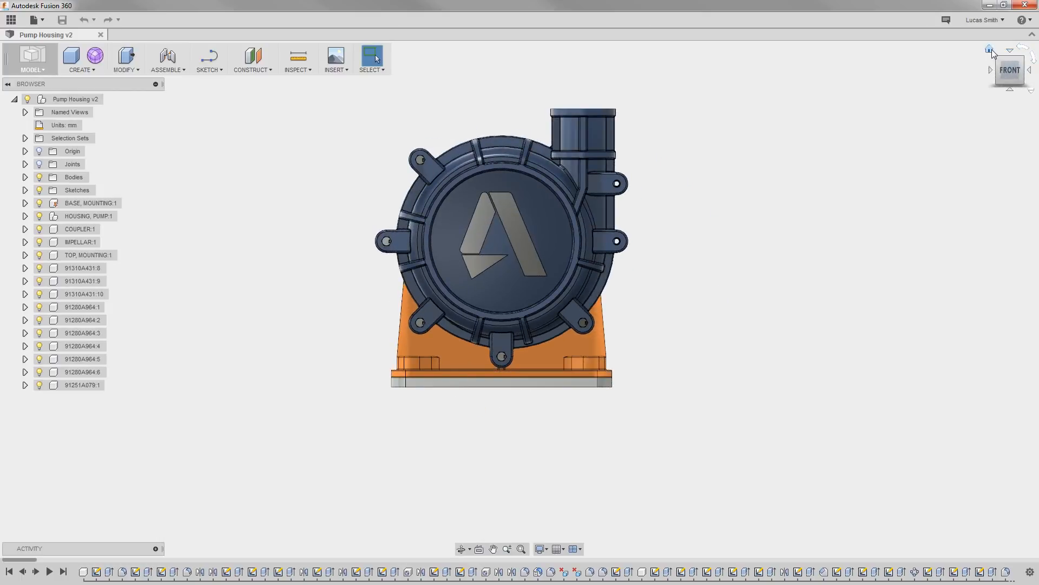
pyautogui.click(991, 50)
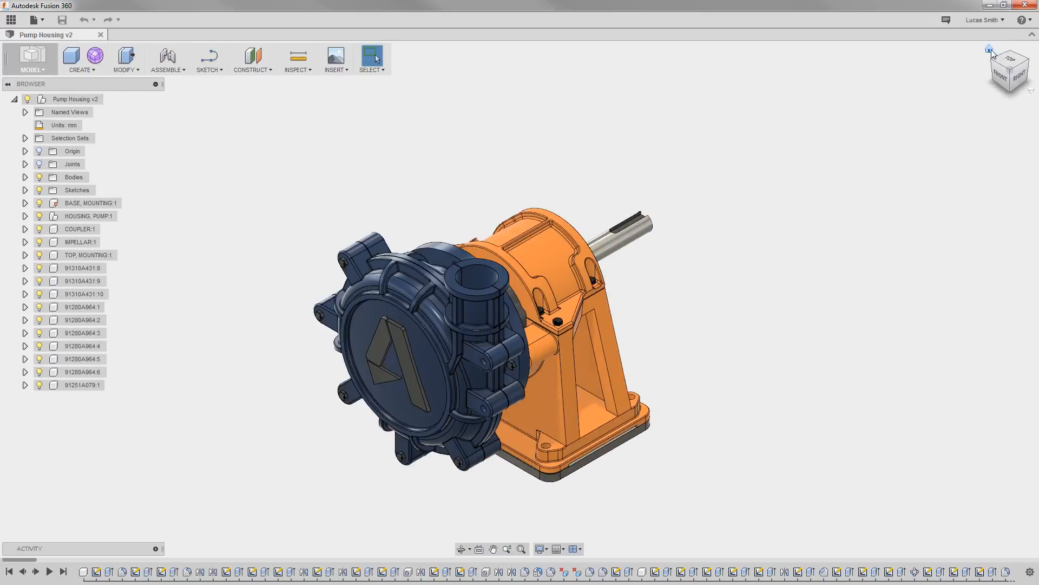
# Set the camera projection to Perspective with Ortho Faces, check it from the front, and return to the home view
pyautogui.click(1032, 91)
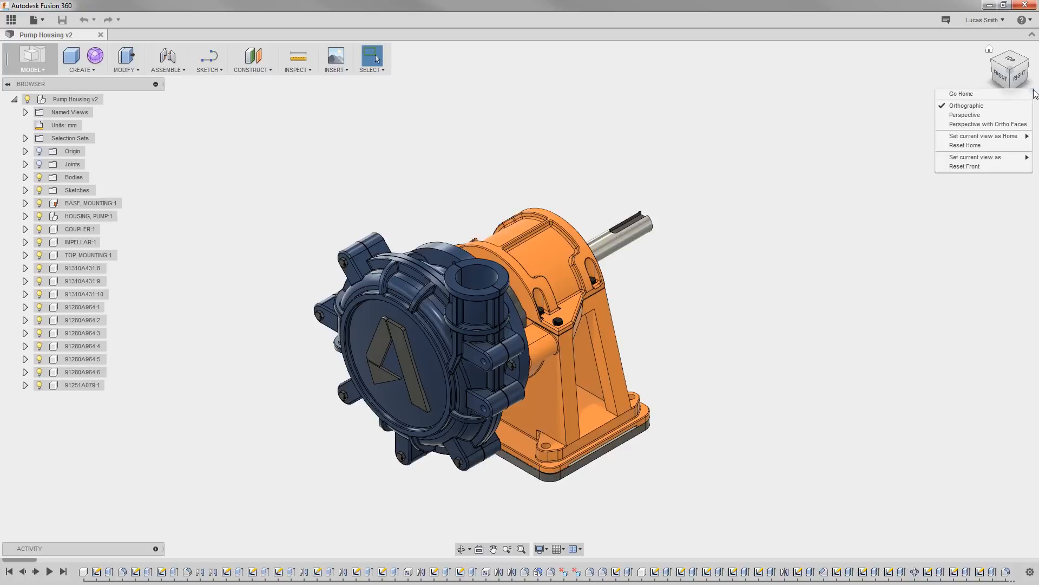
pyautogui.click(988, 113)
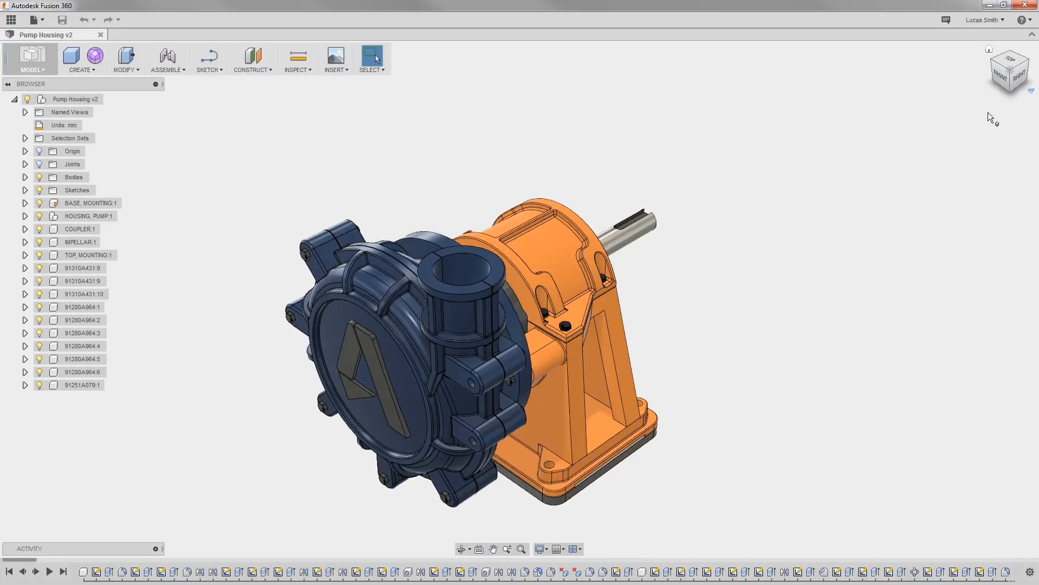
pyautogui.click(1032, 91)
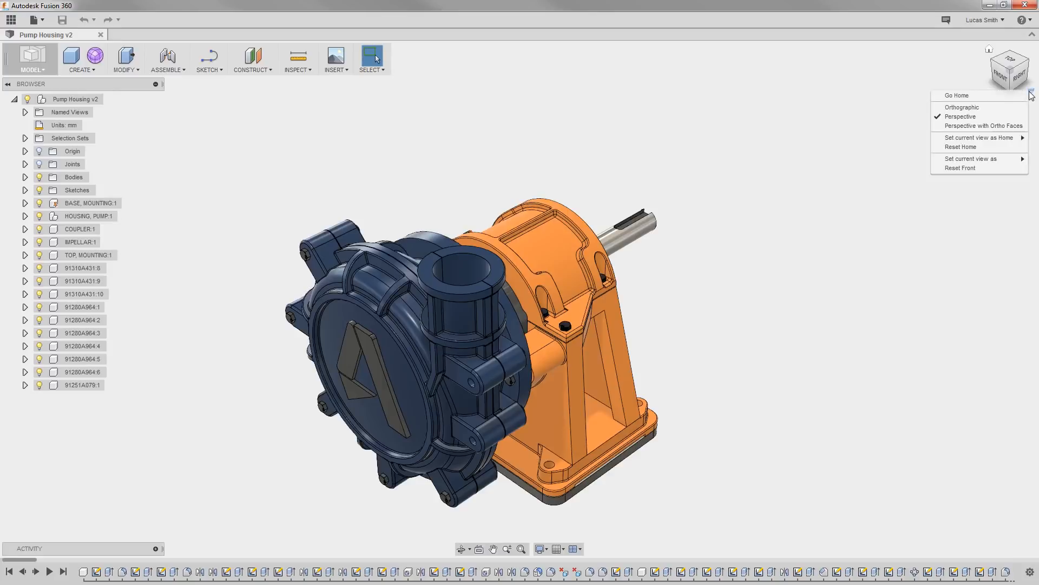
pyautogui.click(995, 126)
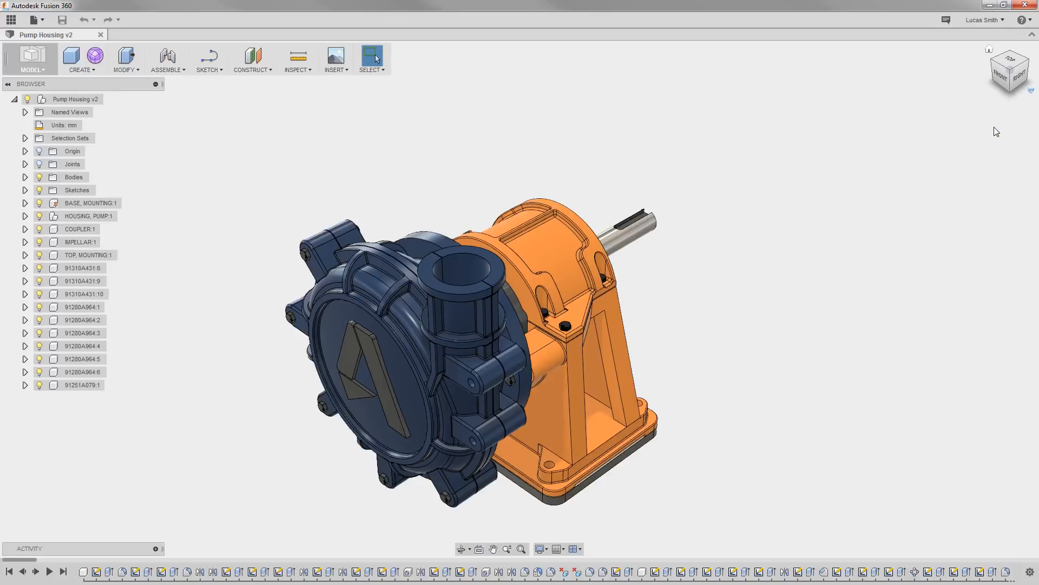
pyautogui.click(1002, 81)
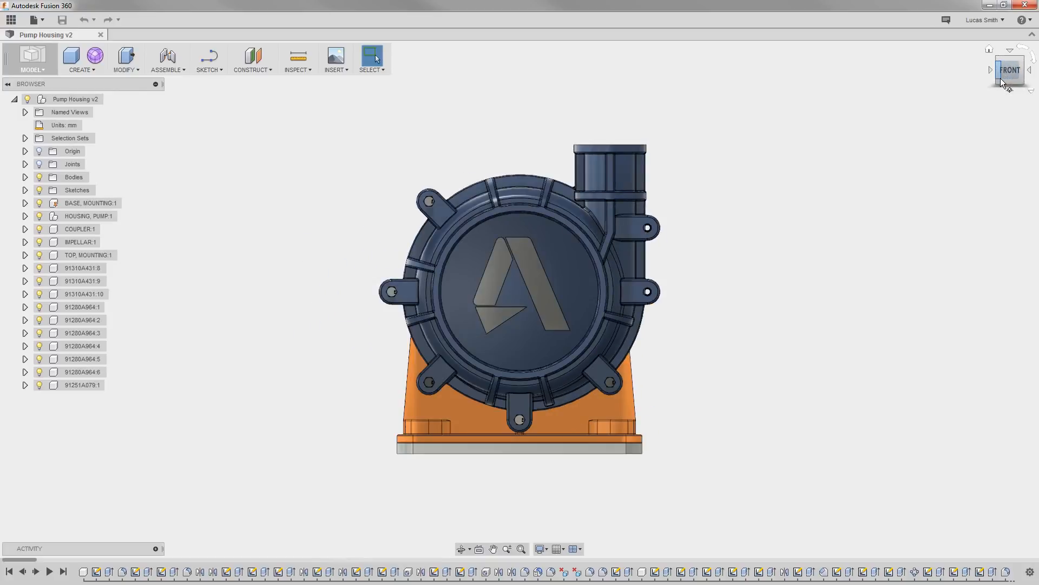
pyautogui.click(989, 50)
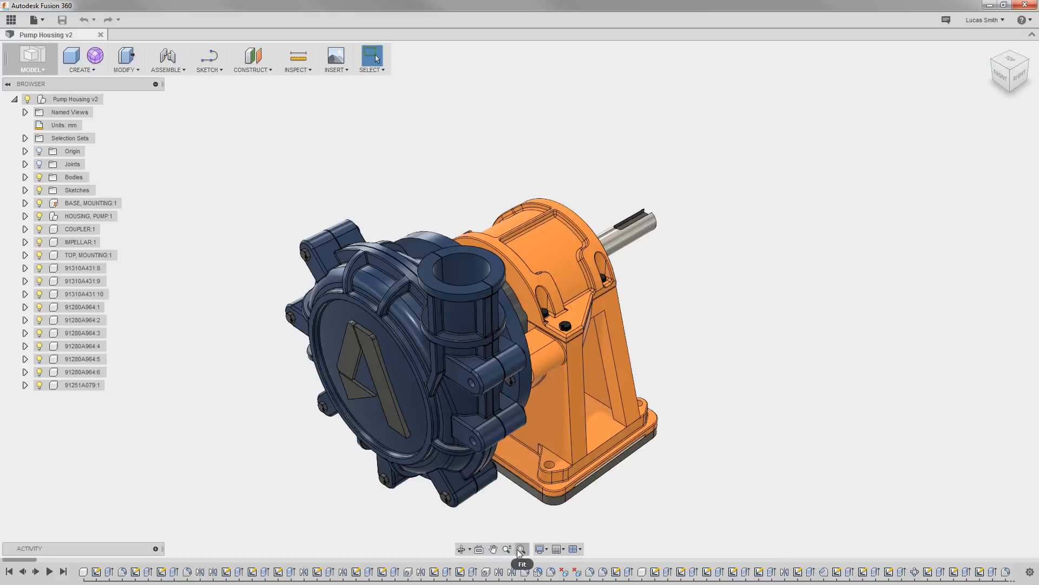
# View the pump squarely from its right side with Look At and orbit back to an angled view
pyautogui.click(479, 550)
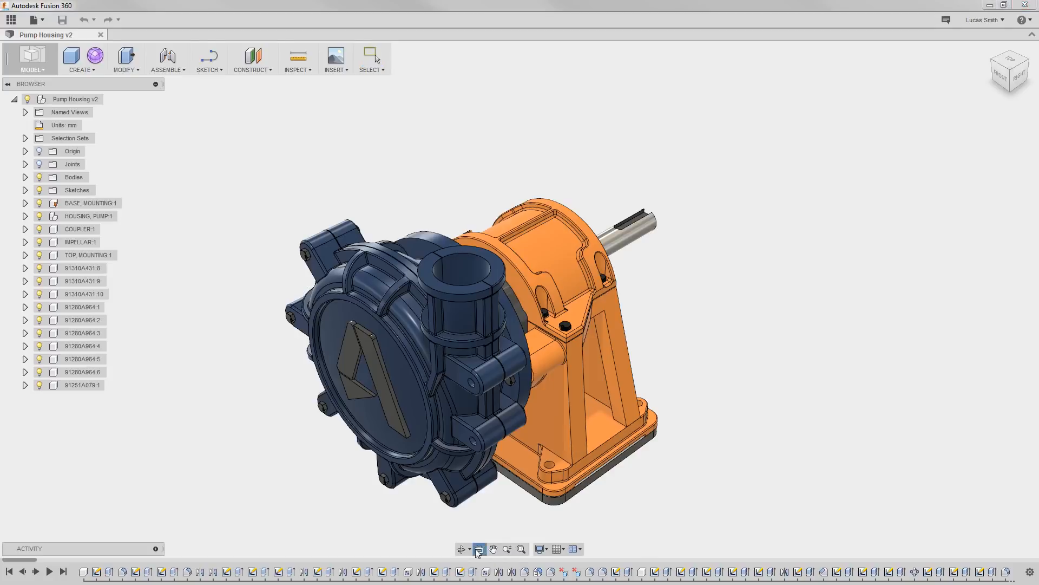
pyautogui.click(586, 486)
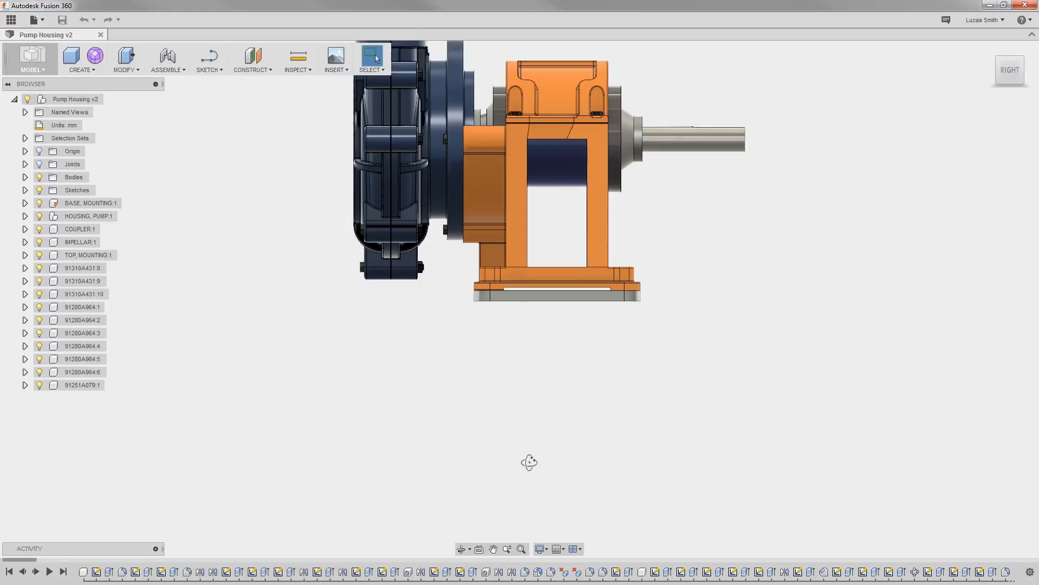
pyautogui.keyDown('shift'); pyautogui.moveTo(530, 461); pyautogui.dragTo(569, 470); pyautogui.keyUp('shift')
pyautogui.keyDown('shift'); pyautogui.moveTo(569, 470); pyautogui.dragTo(571, 483, button='middle'); pyautogui.keyUp('shift')
pyautogui.moveTo(570, 407); pyautogui.dragTo(594, 468, button='middle')
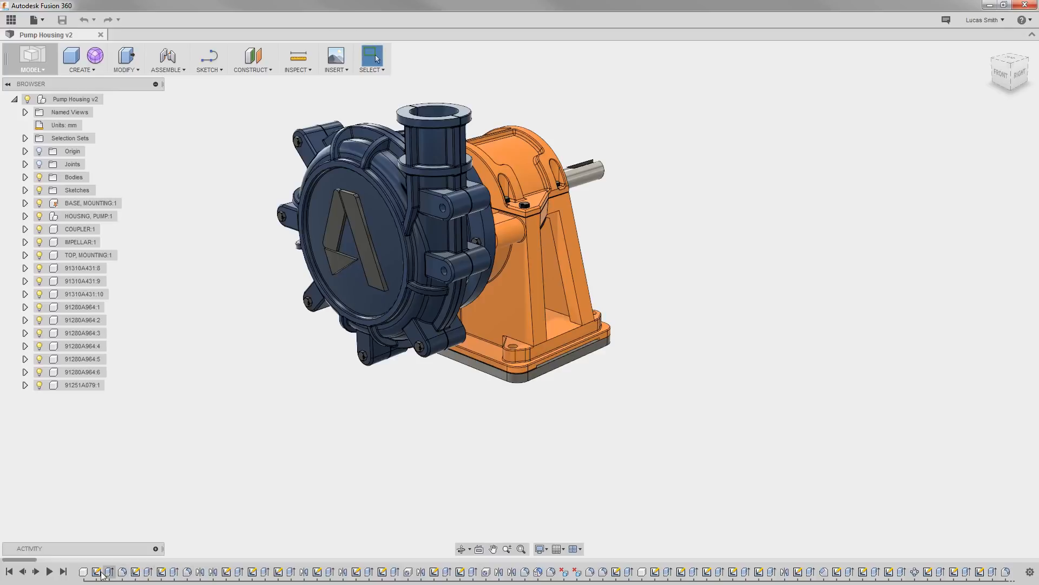
# Edit the Extrude1 feature of the grey base plate under the pump mount, setting its distance to 100 mm
pyautogui.click(64, 572)
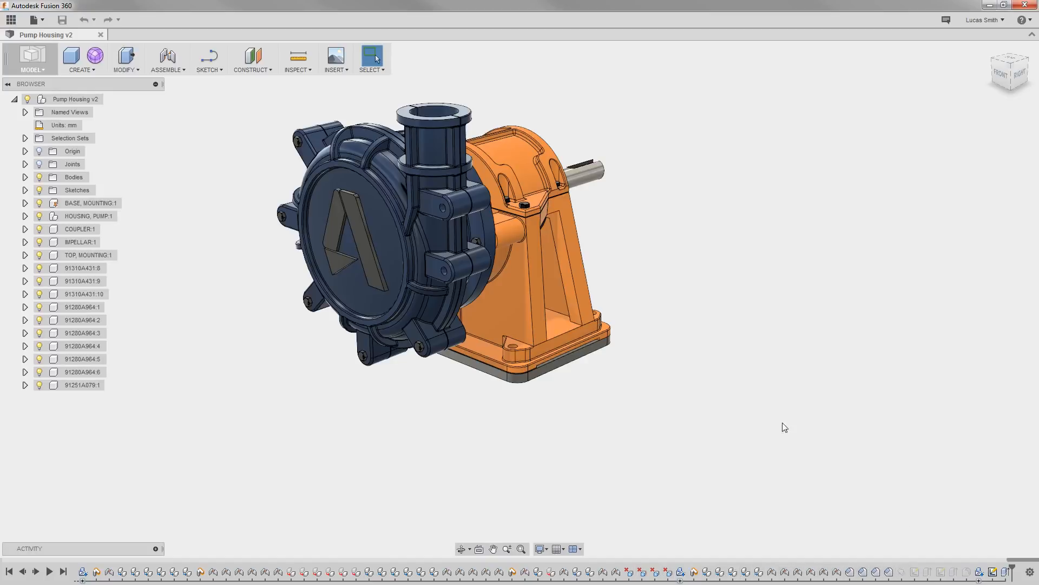
pyautogui.scroll(3, 578, 363)
pyautogui.scroll(3, 578, 362)
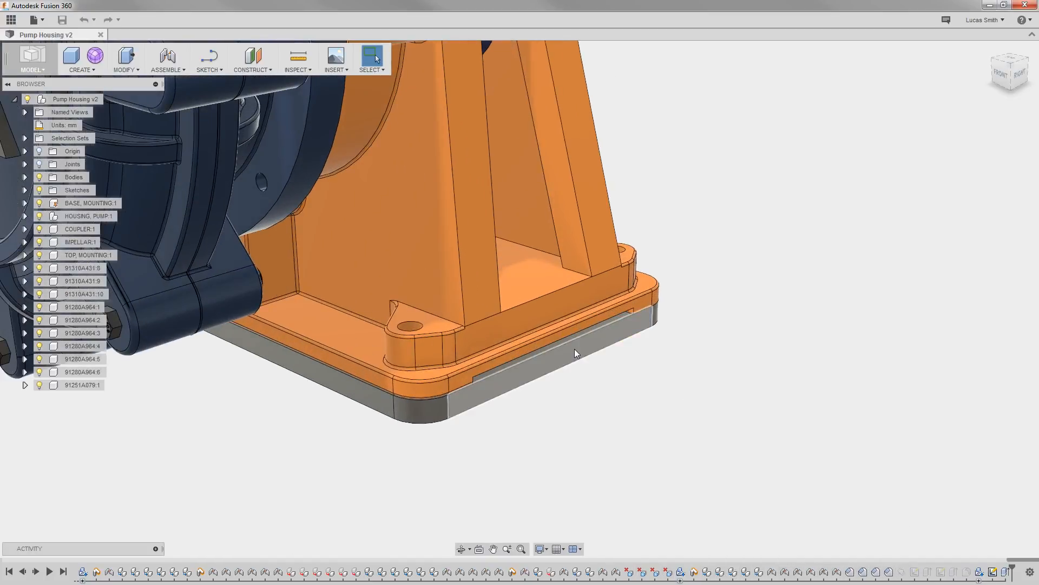
pyautogui.click(574, 350)
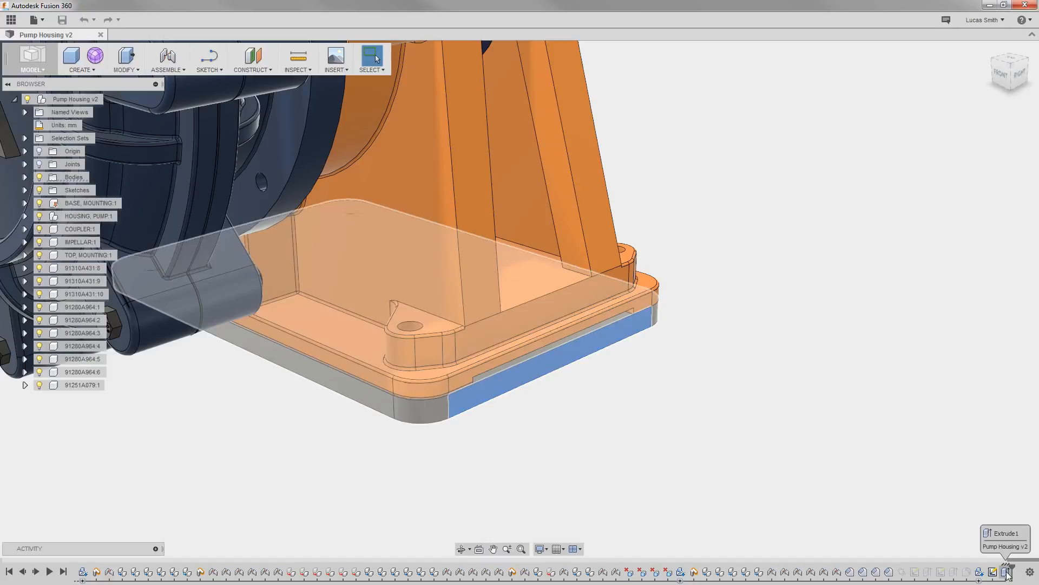
pyautogui.doubleClick(1006, 571)
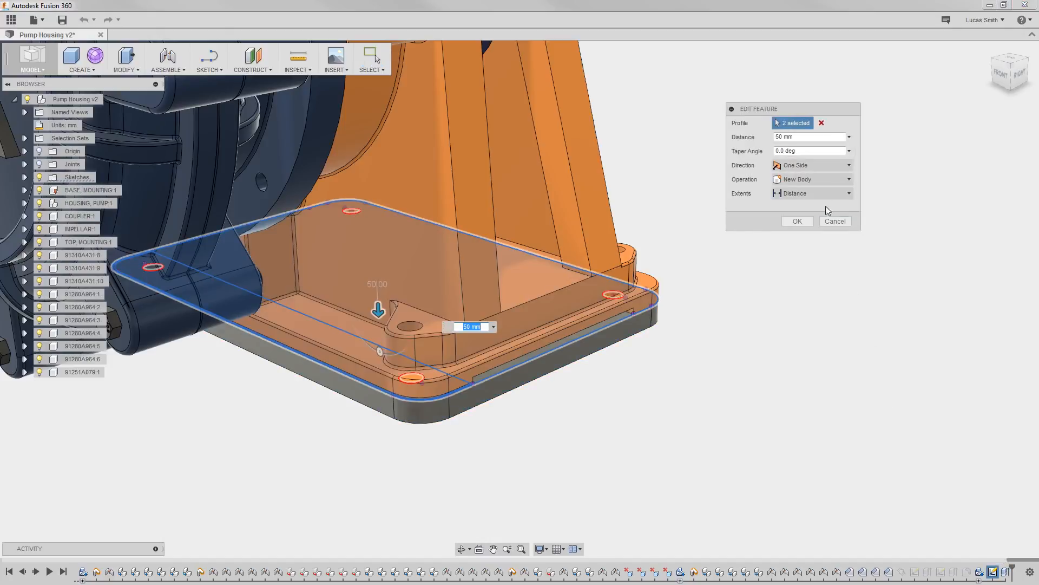
pyautogui.click(784, 137)
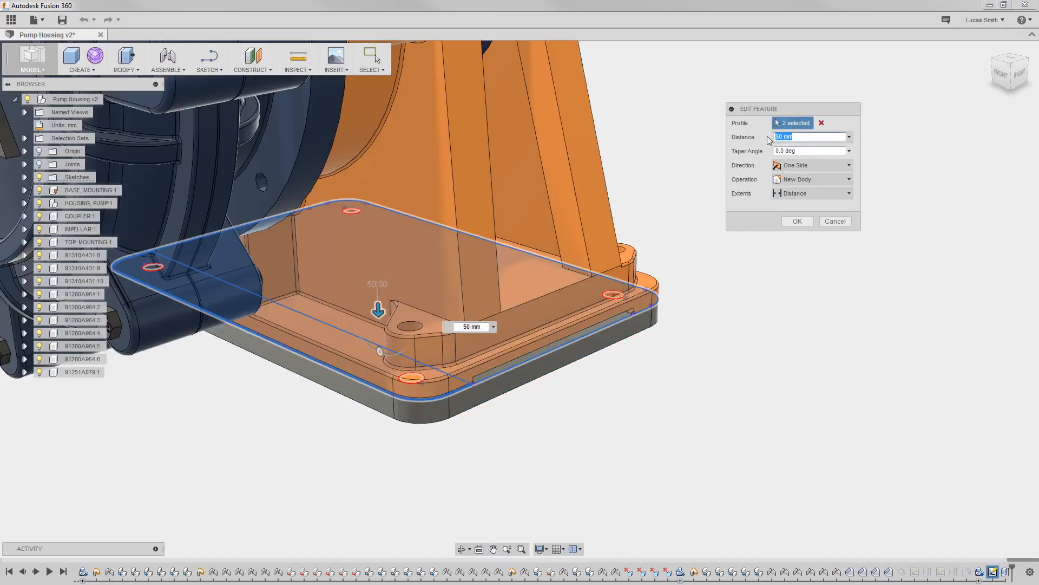
pyautogui.write('100')
pyautogui.press('Return')
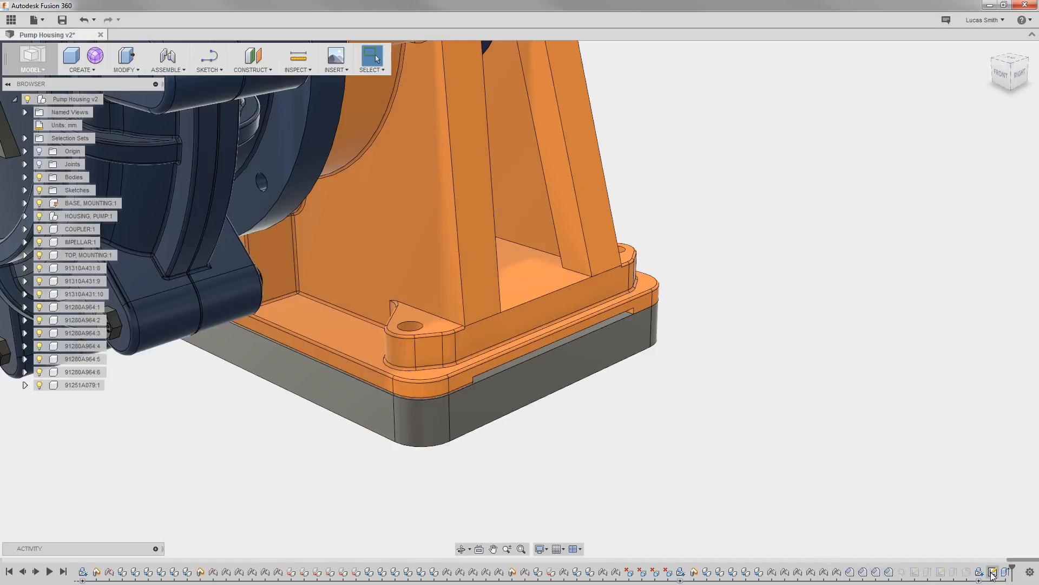
# Review the timeline's design history options without changing them, and fit the whole pump assembly in view
pyautogui.click(1031, 572)
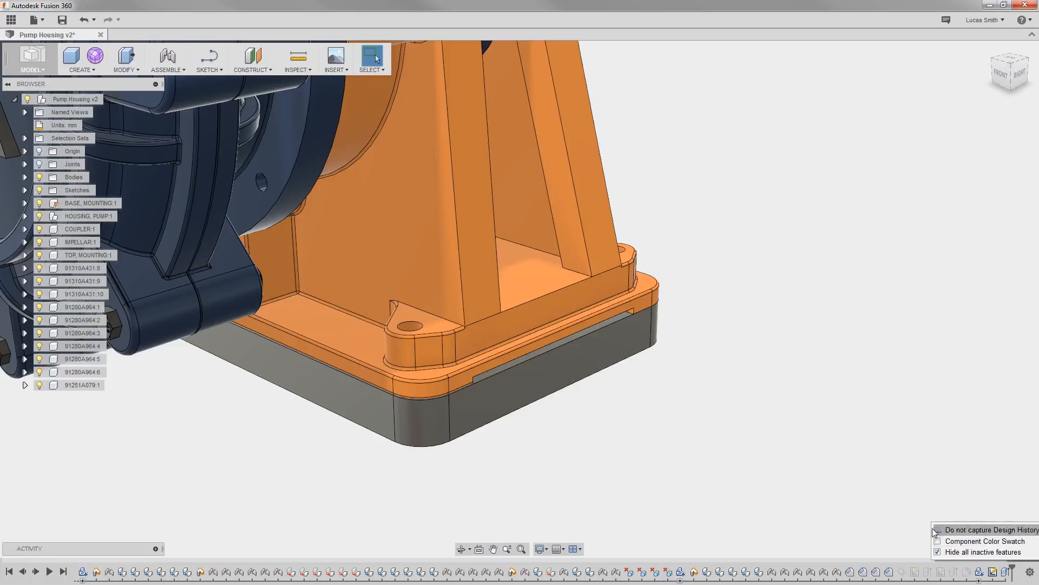
pyautogui.click(820, 469)
pyautogui.press('F6')
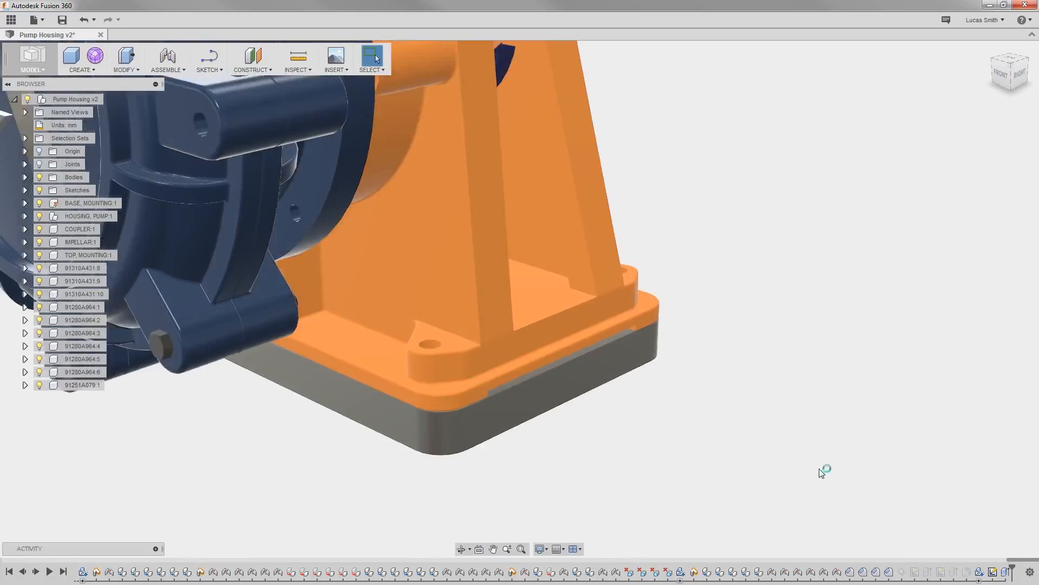
pyautogui.moveTo(816, 466); pyautogui.dragTo(807, 434, button='middle')
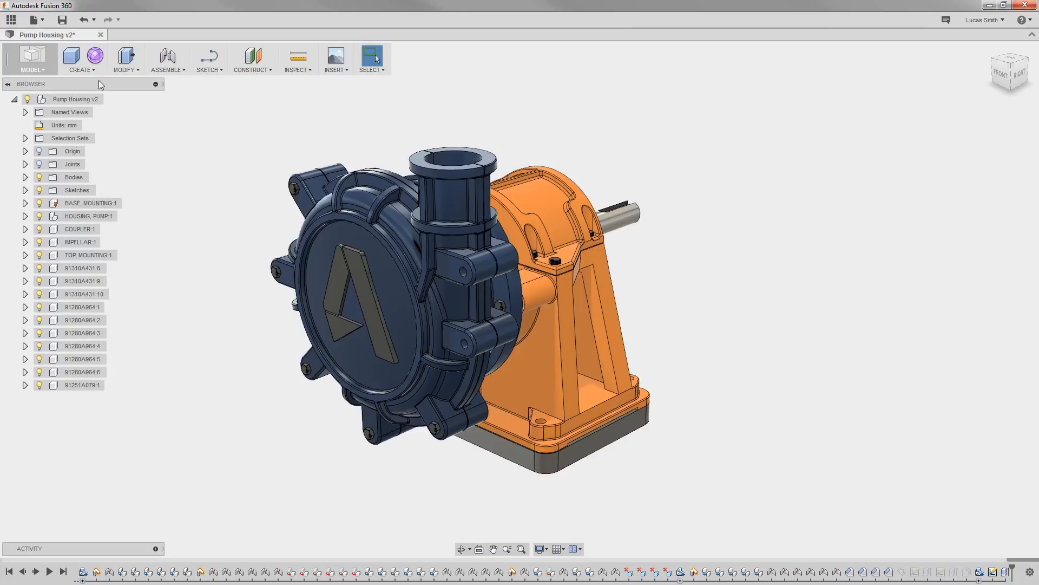
# Review the available Create, Modify and Assemble commands, including the descriptions of Loft, Draft and Joint Origin
pyautogui.click(86, 70)
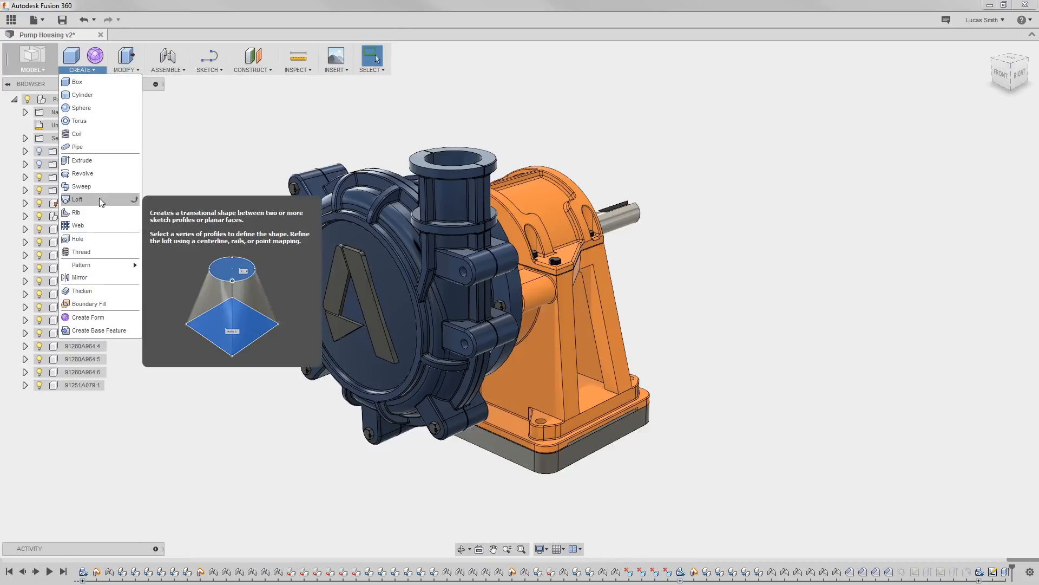
pyautogui.click(132, 72)
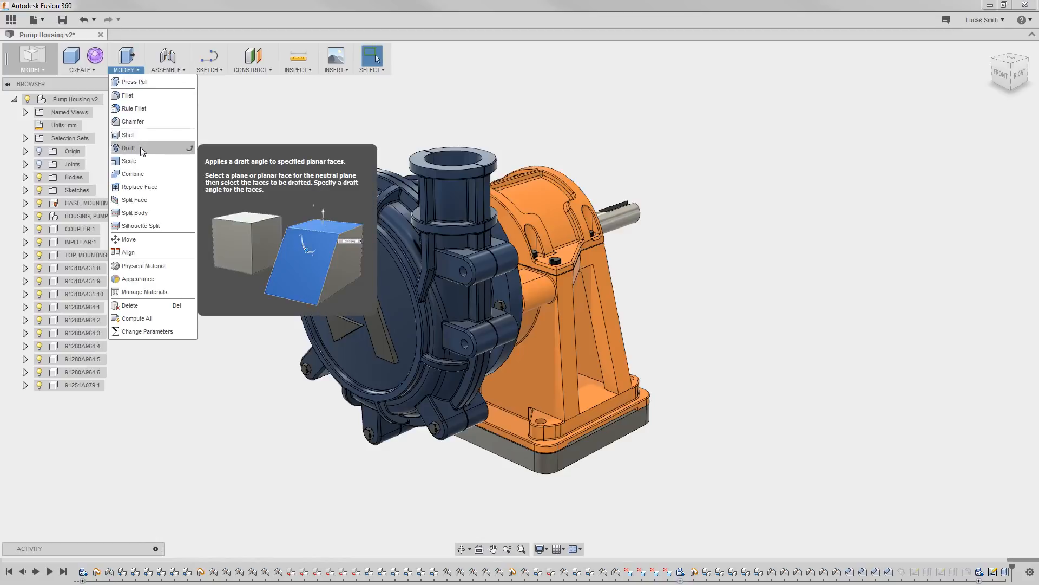
pyautogui.click(175, 72)
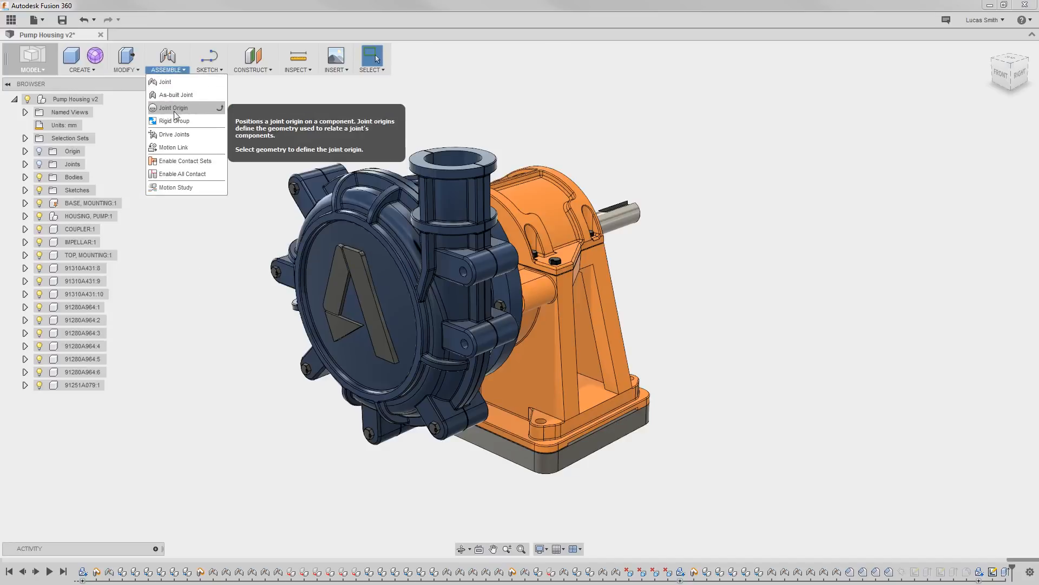
# Add Create Sketch, Center Rectangle and Center Diameter Circle as shortcuts in the Sketch group of the toolbar
pyautogui.moveTo(211, 71)
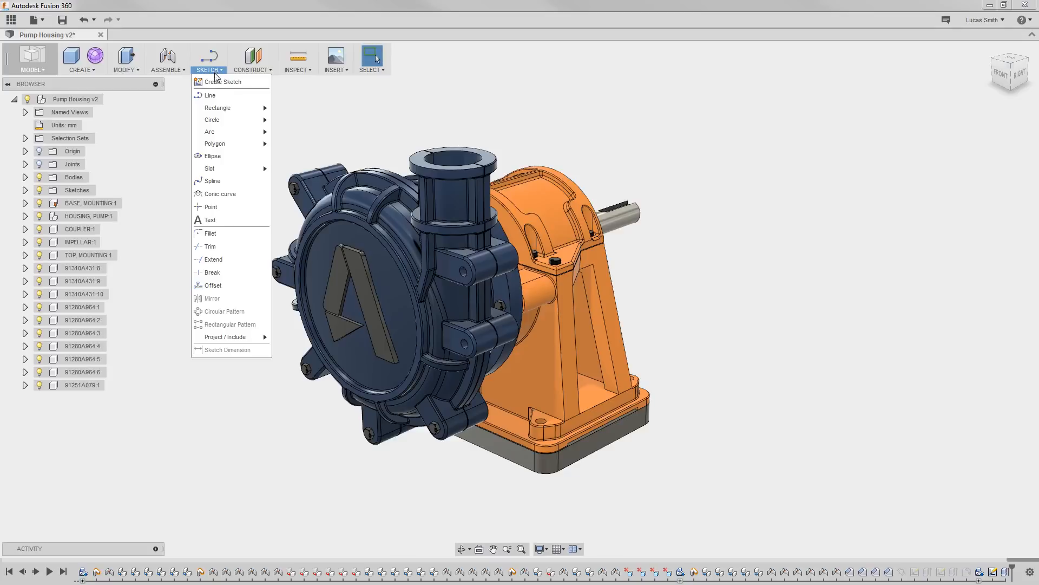
pyautogui.click(264, 82)
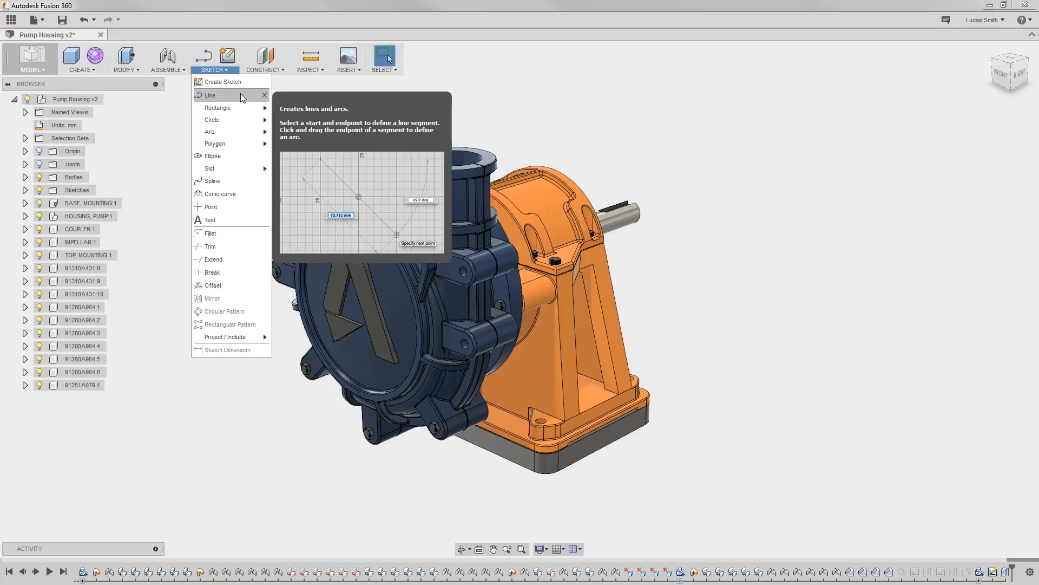
pyautogui.moveTo(242, 109)
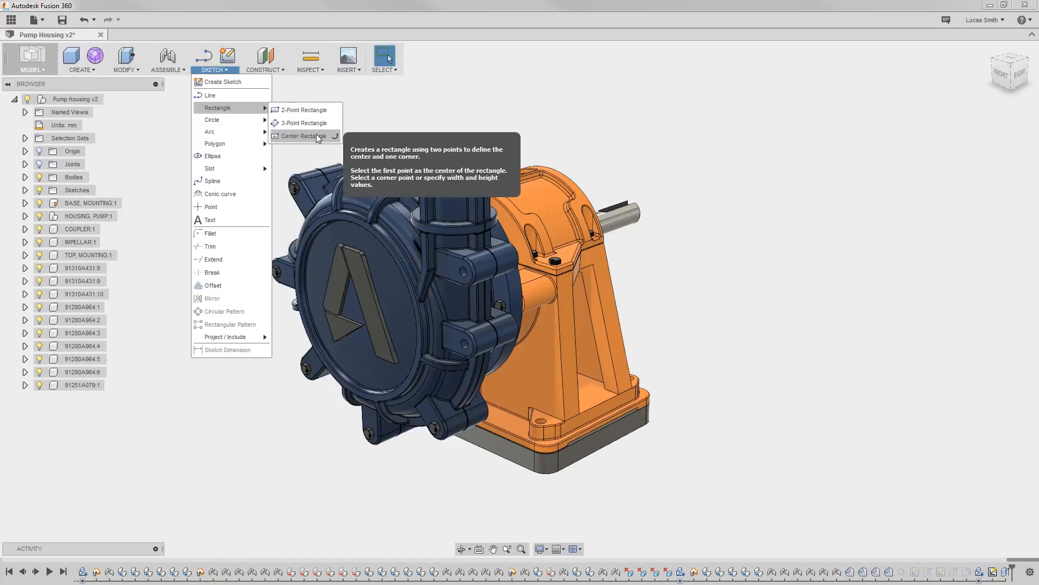
pyautogui.click(335, 135)
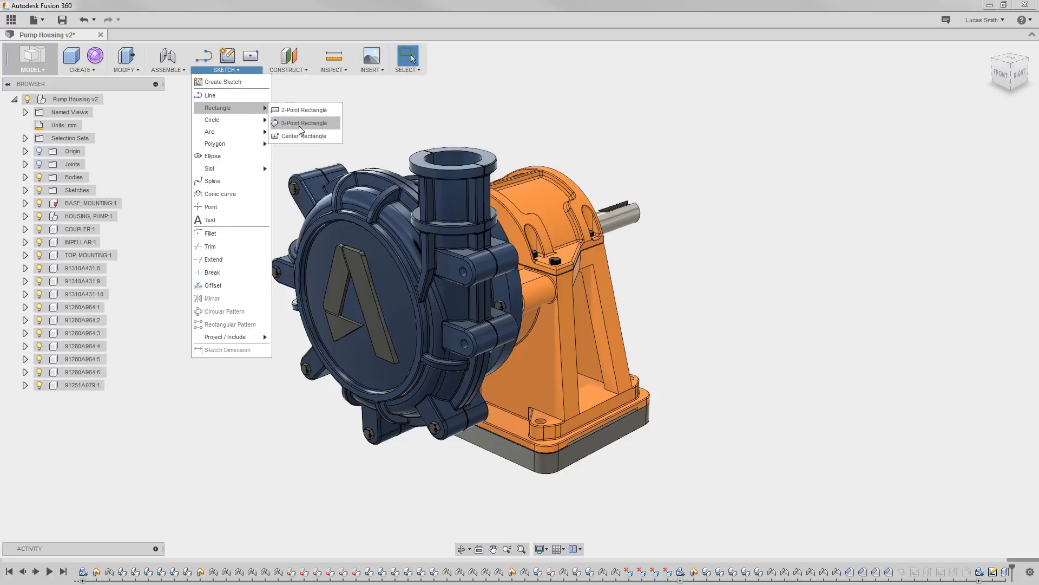
pyautogui.moveTo(266, 121)
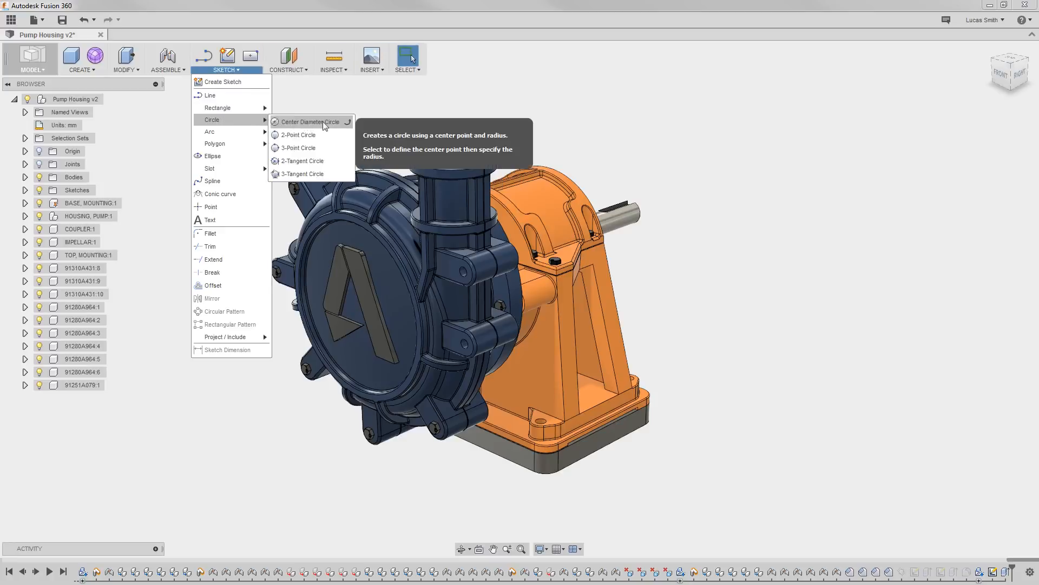
pyautogui.click(348, 126)
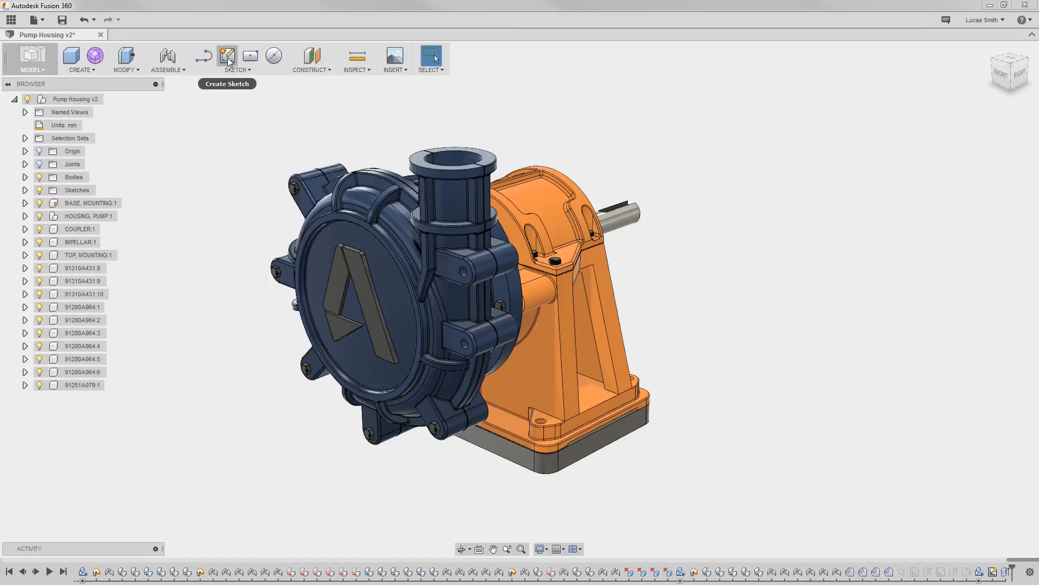
# Reorder the Sketch shortcuts so Create Sketch comes before Line, and remove the Center Rectangle shortcut
pyautogui.moveTo(227, 56); pyautogui.dragTo(196, 60)
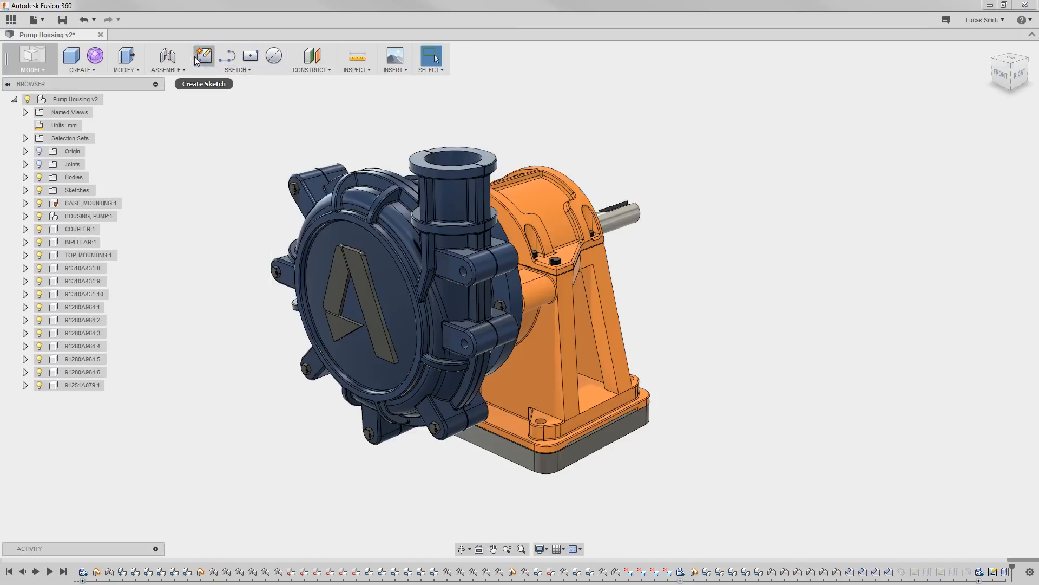
pyautogui.click(247, 59)
pyautogui.moveTo(257, 118); pyautogui.dragTo(257, 118)
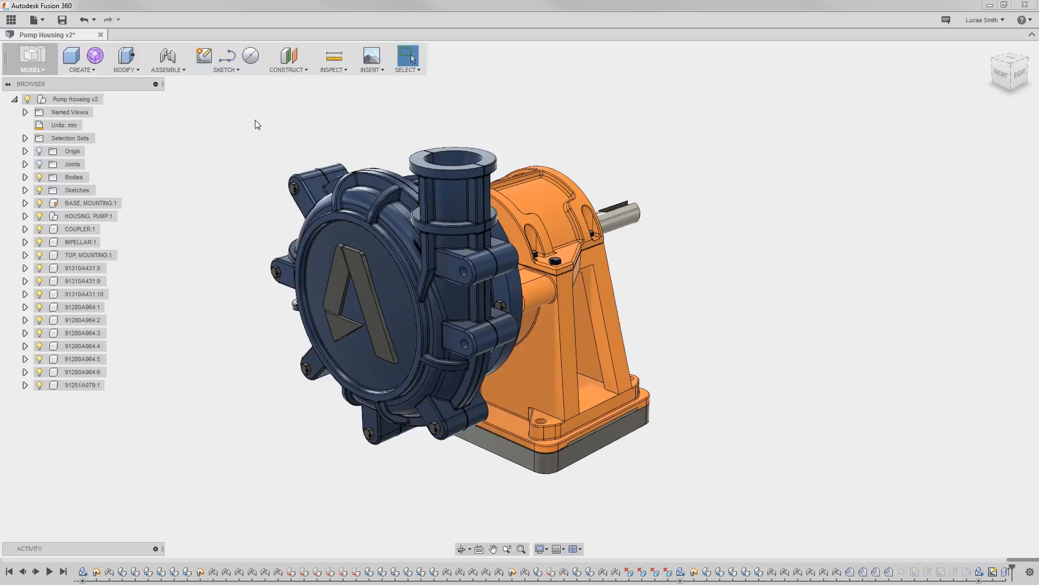
# Examine the contents of the Sketches folder and the HOUSING, PUMP:1 component in the browser, collapsing each again
pyautogui.click(25, 177)
pyautogui.click(24, 177)
pyautogui.click(24, 190)
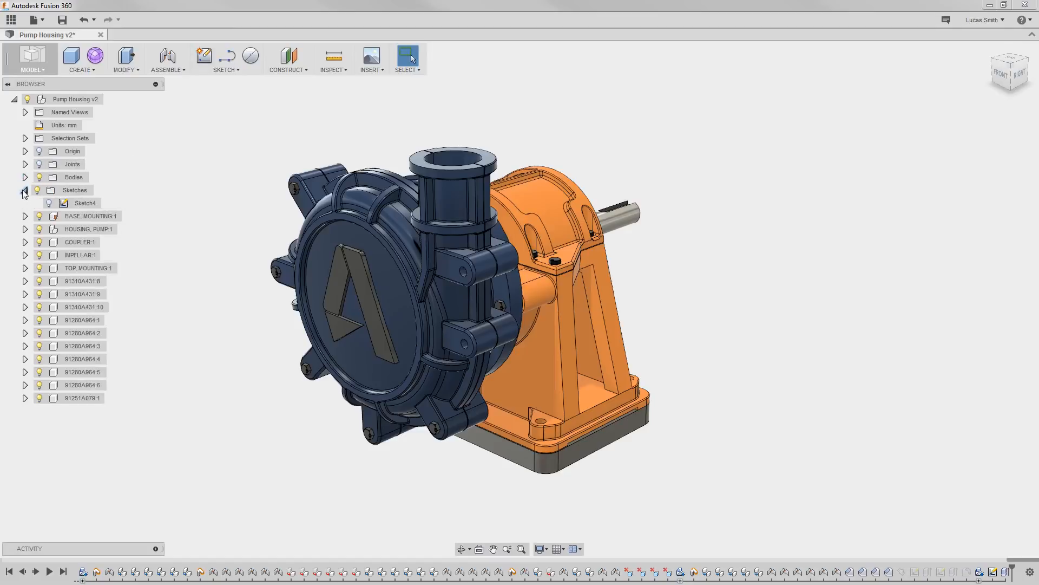
pyautogui.click(24, 190)
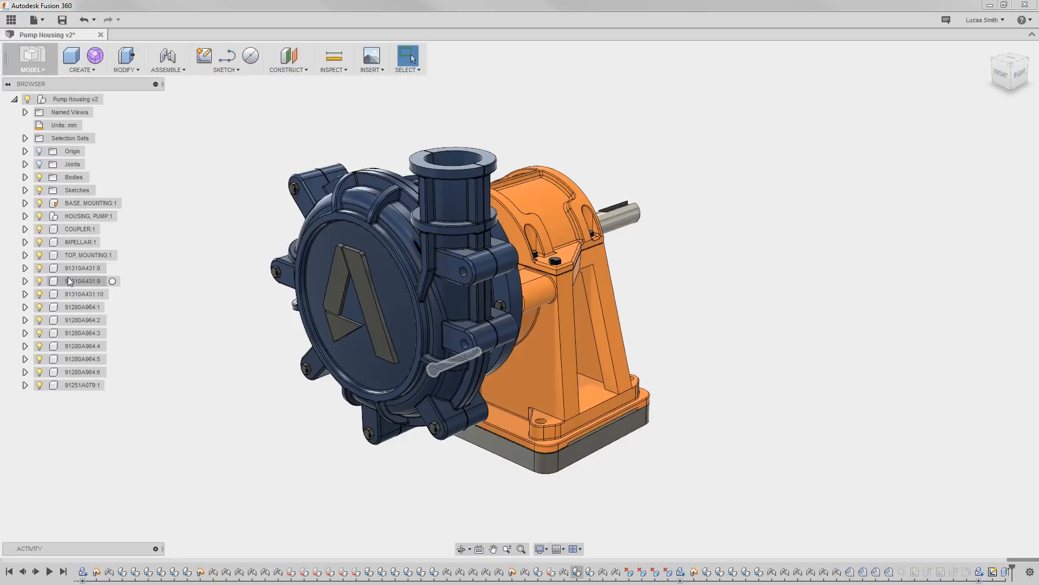
pyautogui.click(54, 216)
pyautogui.click(24, 216)
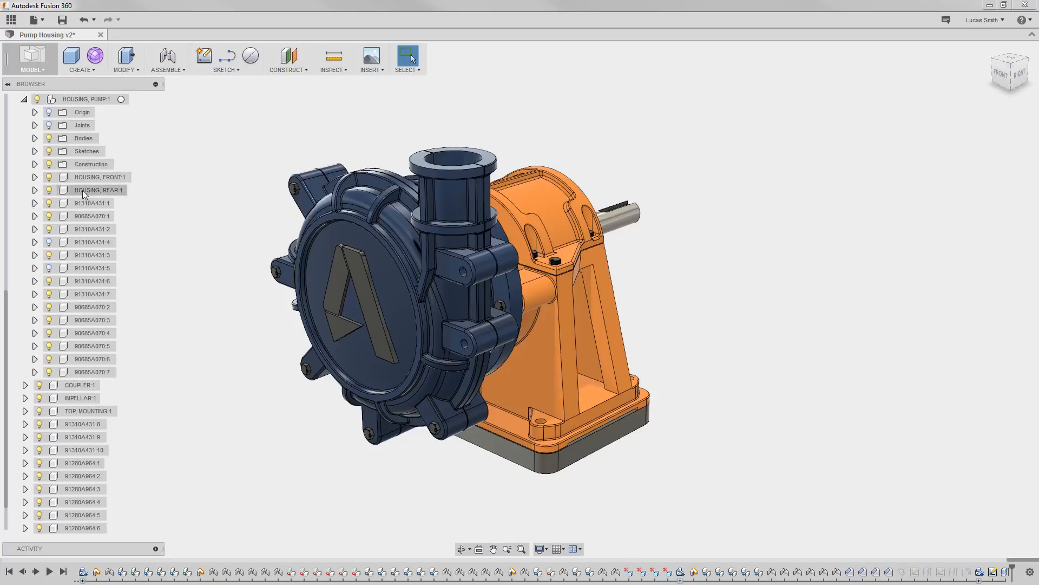
pyautogui.click(25, 100)
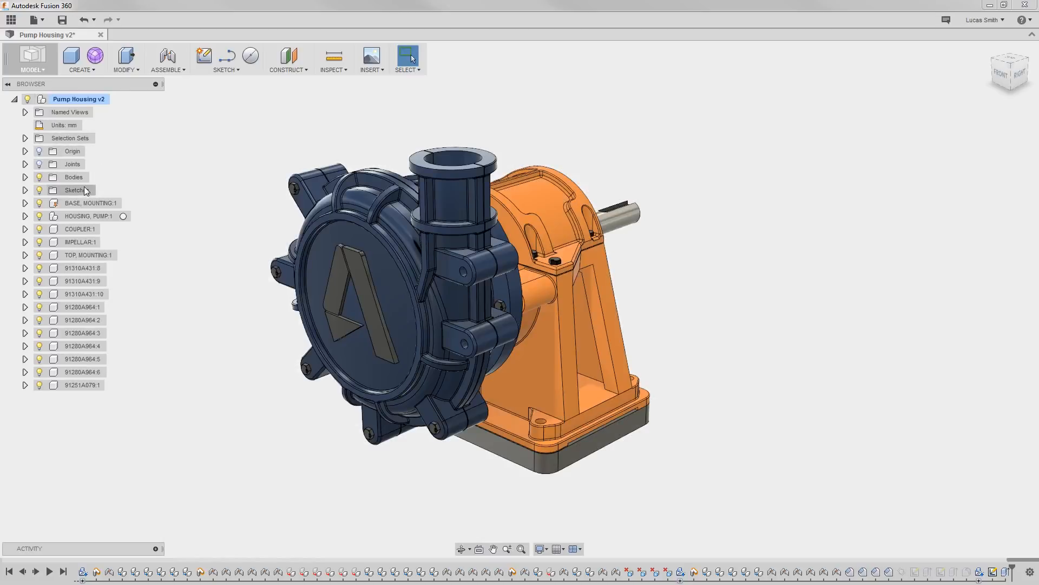
# Turn on the visibility of Sketch4, and hide the top-level Sketches folder as a whole
pyautogui.click(25, 190)
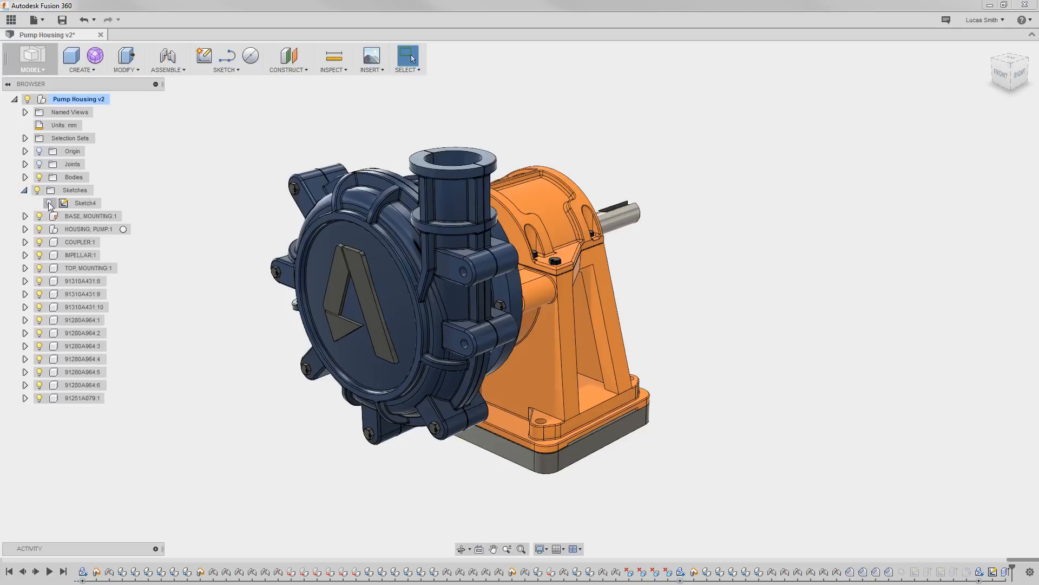
pyautogui.click(49, 203)
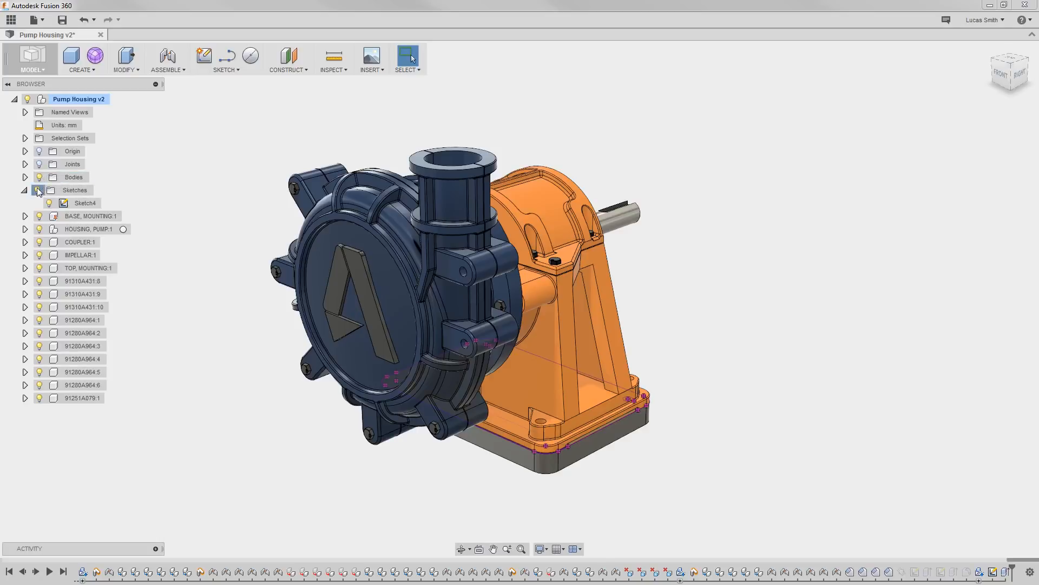
pyautogui.click(38, 191)
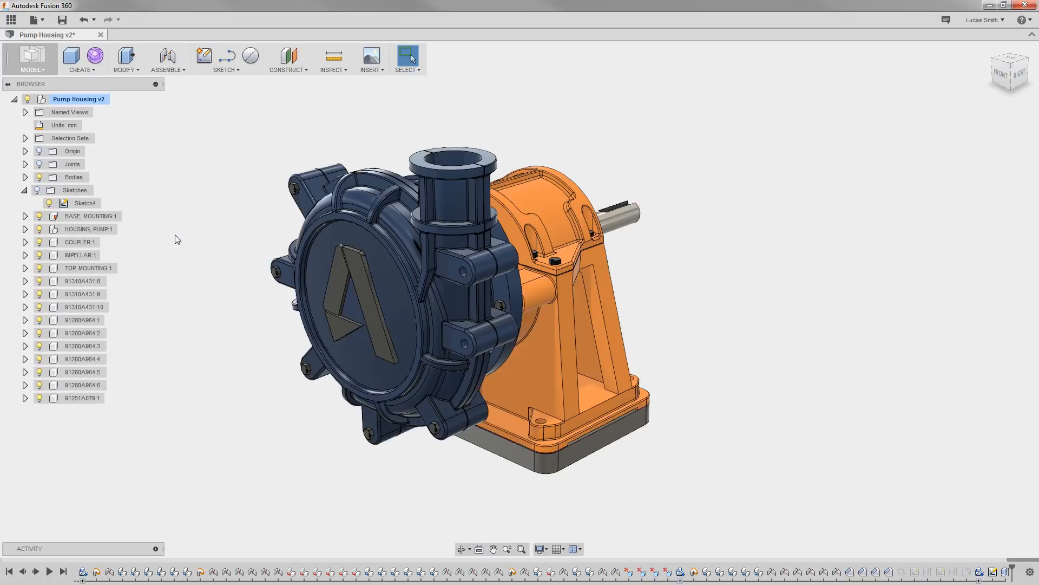
# Start a new sketch on the underside face of the grey base plate
pyautogui.keyDown('shift'); pyautogui.moveTo(187, 273); pyautogui.dragTo(202, 166, button='middle'); pyautogui.keyUp('shift')
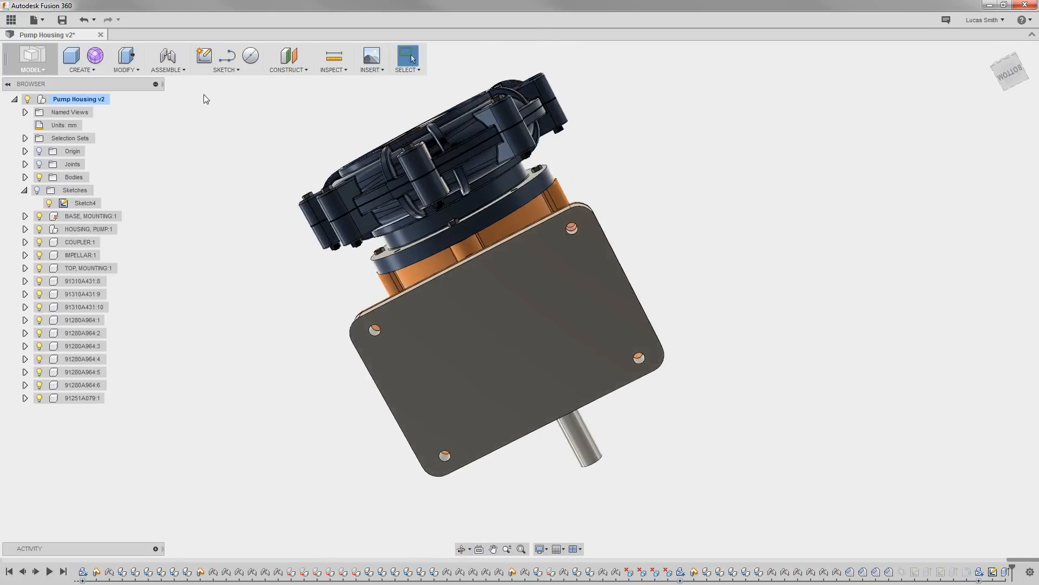
pyautogui.click(205, 61)
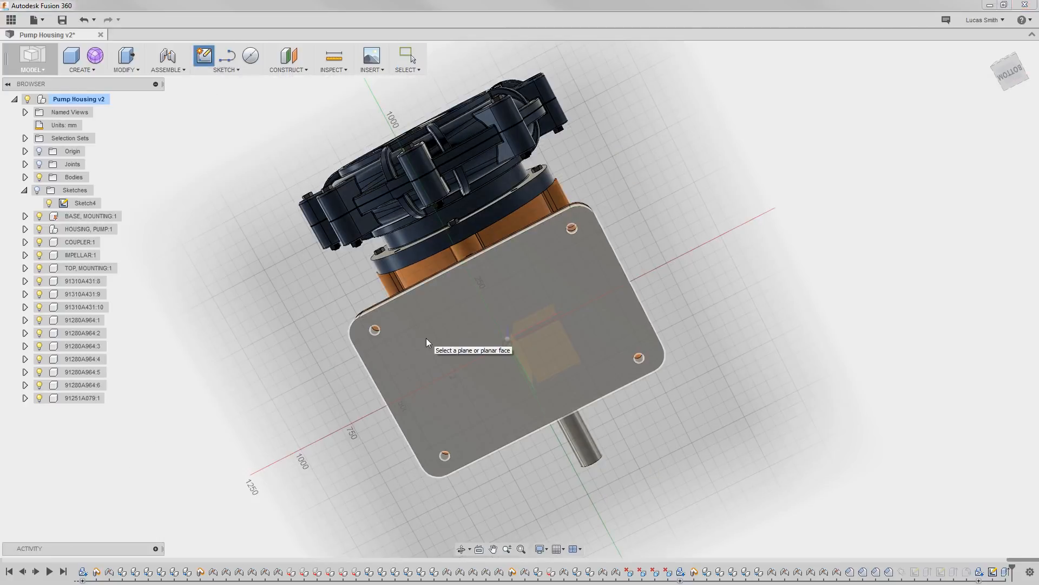
pyautogui.click(426, 340)
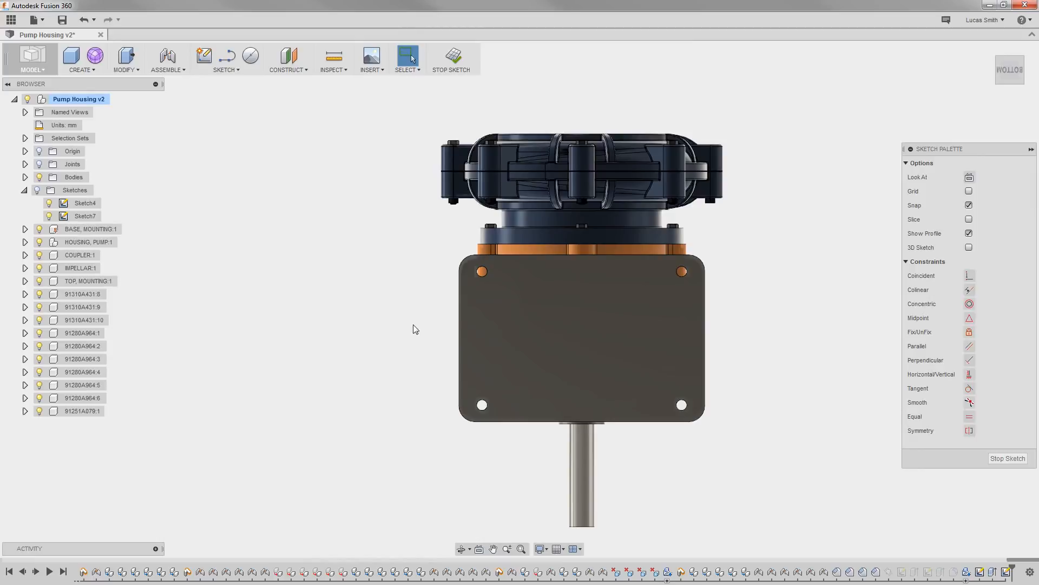
# Sketch a Center Diameter Circle around the middle of the base plate's underside
pyautogui.rightClick(405, 318)
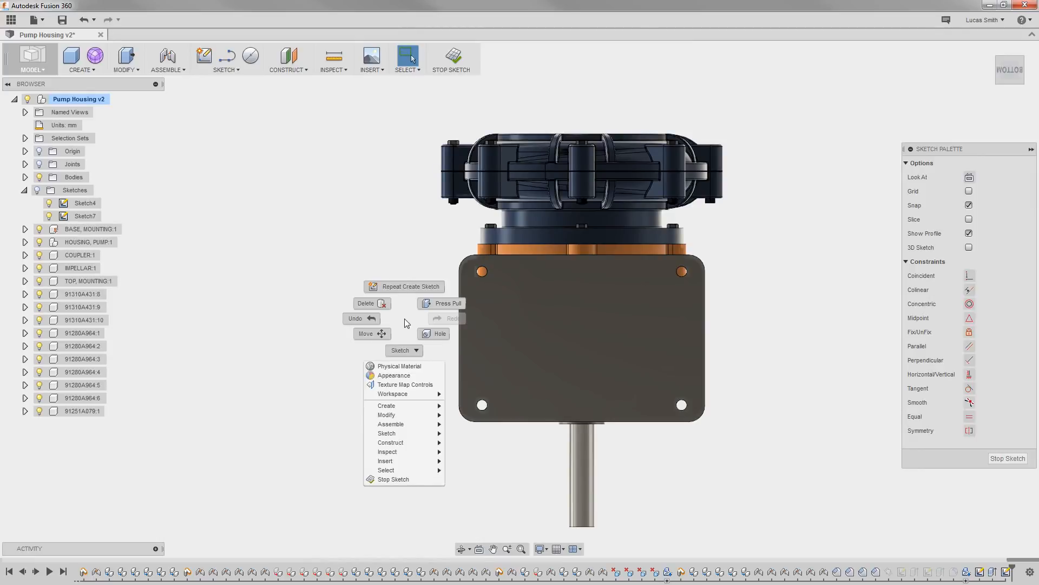
pyautogui.click(405, 346)
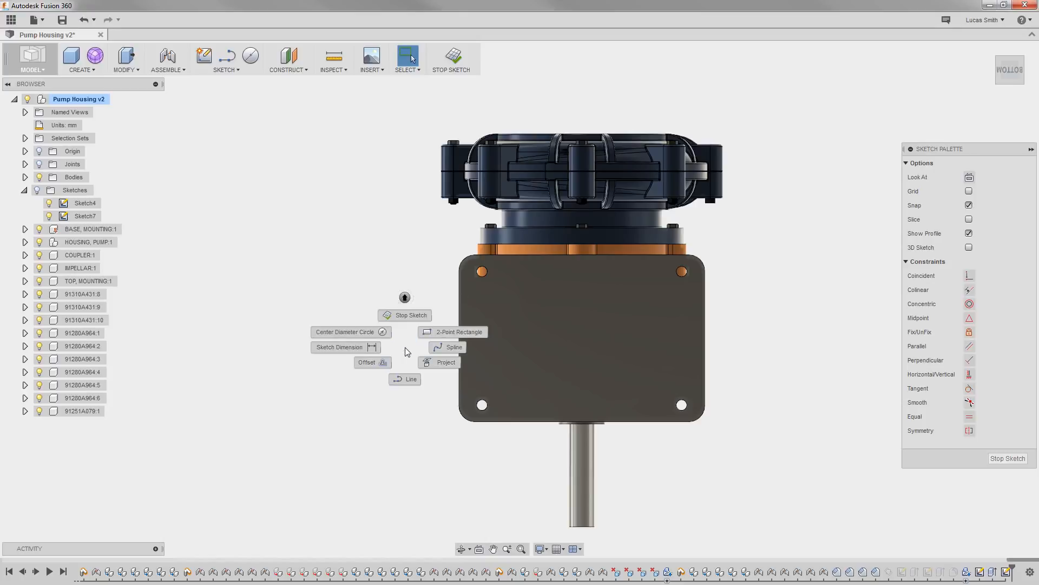
pyautogui.click(381, 332)
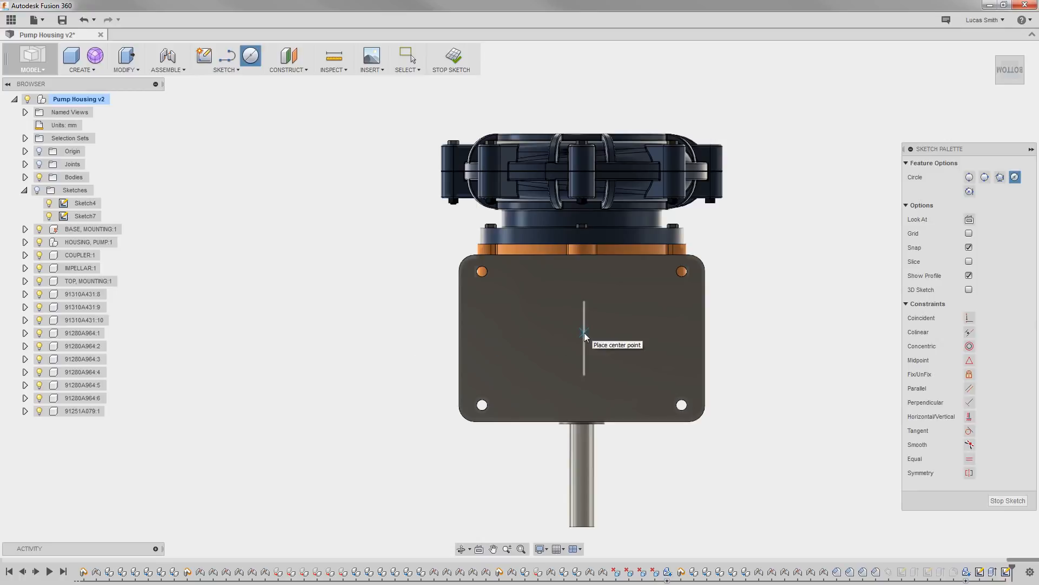
pyautogui.click(583, 332)
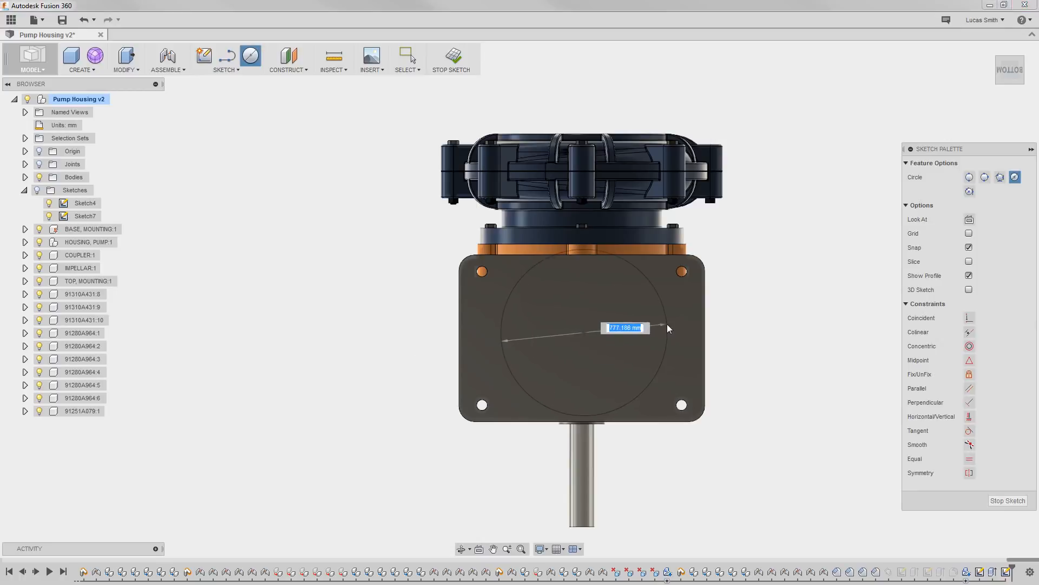
pyautogui.click(638, 332)
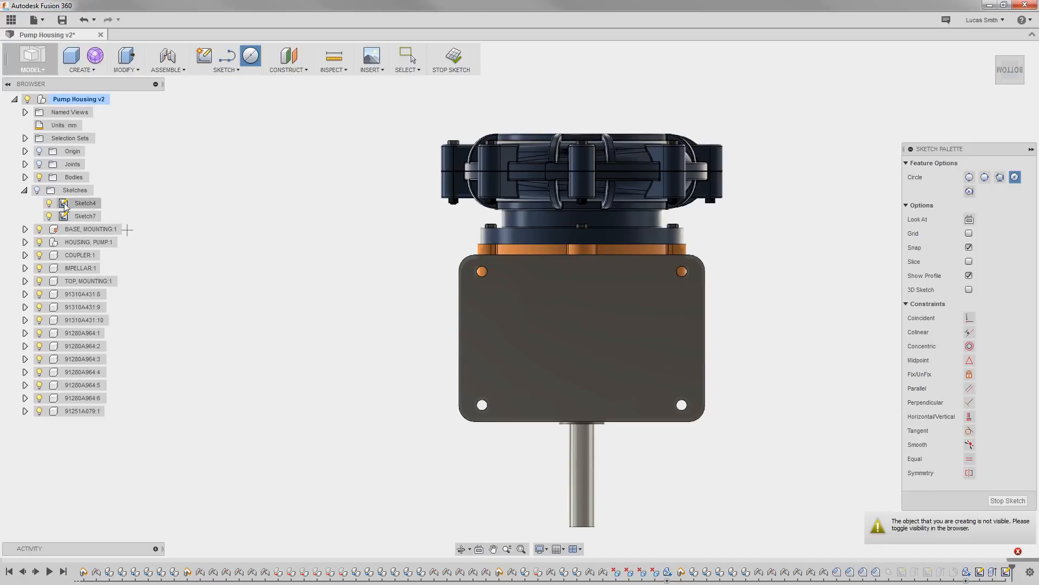
# Toggle the Sketches folder's visibility to check the new circle, and finish the sketch
pyautogui.click(37, 191)
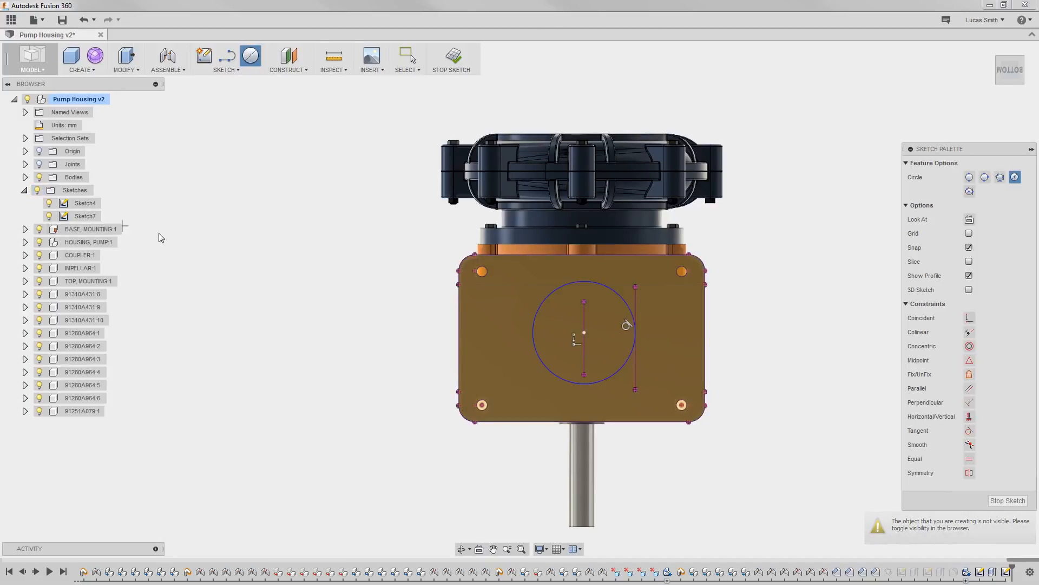
pyautogui.press('Escape')
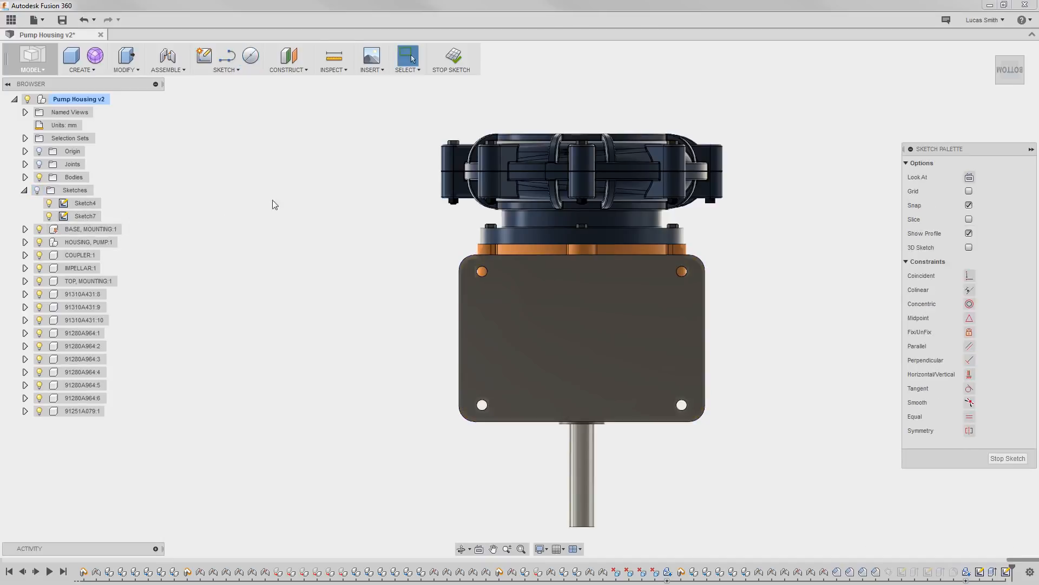
pyautogui.click(459, 59)
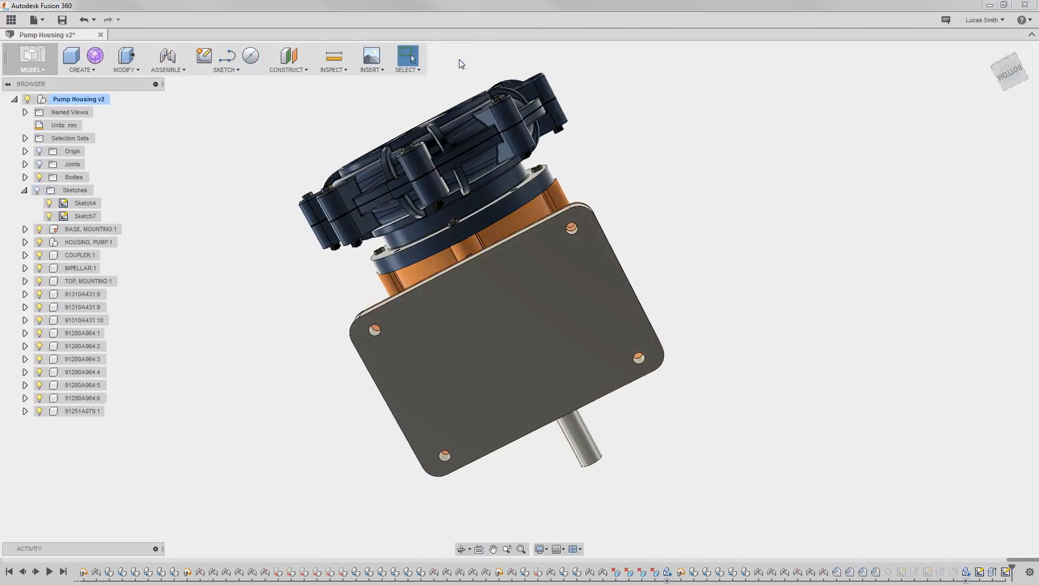
pyautogui.keyDown('shift'); pyautogui.moveTo(297, 123); pyautogui.dragTo(257, 230, button='middle'); pyautogui.keyUp('shift')
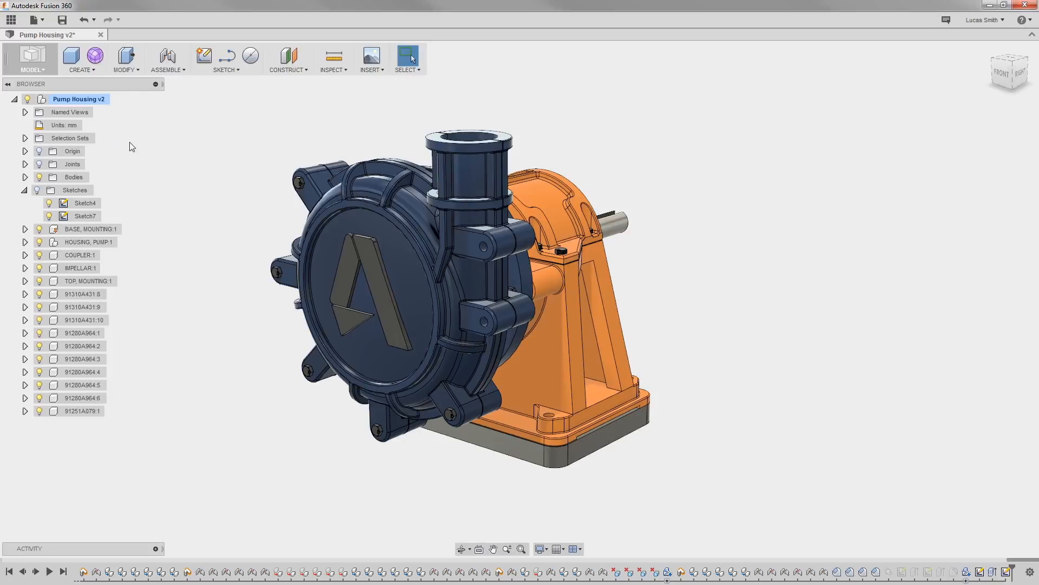
# Change the design's active units to Inch
pyautogui.moveTo(76, 129)
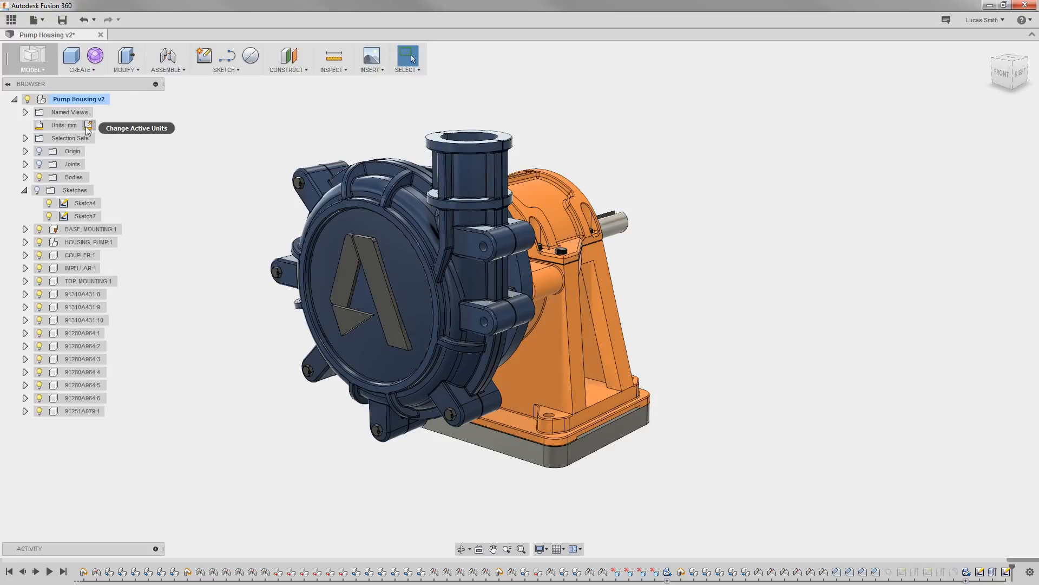
pyautogui.click(88, 125)
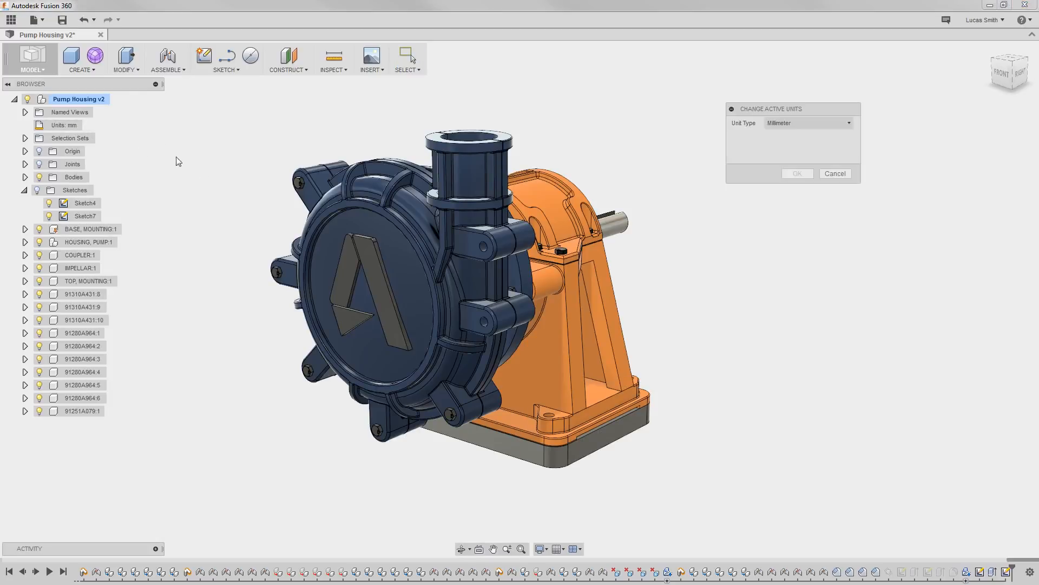
pyautogui.click(792, 123)
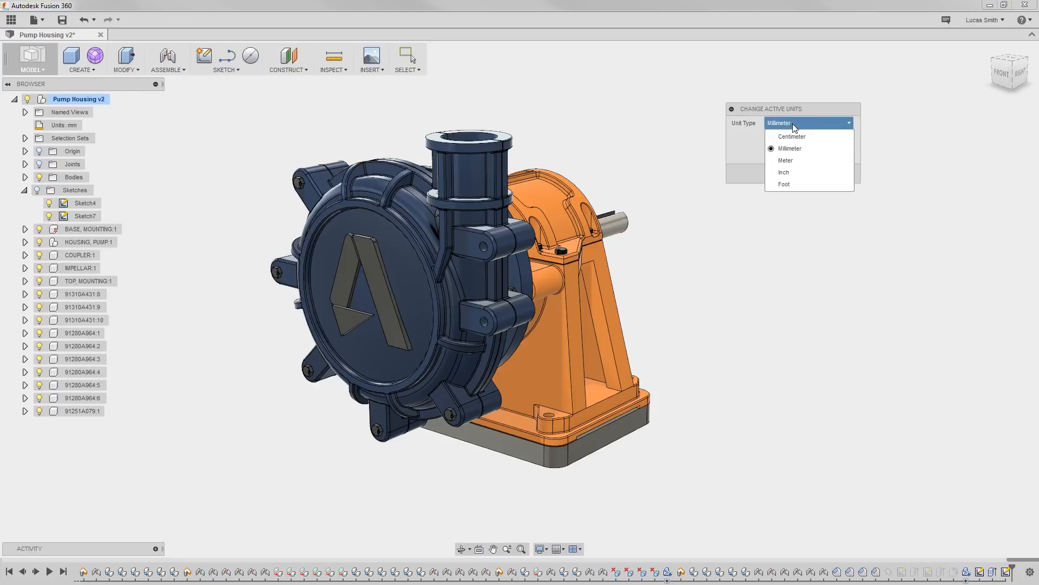
pyautogui.click(793, 172)
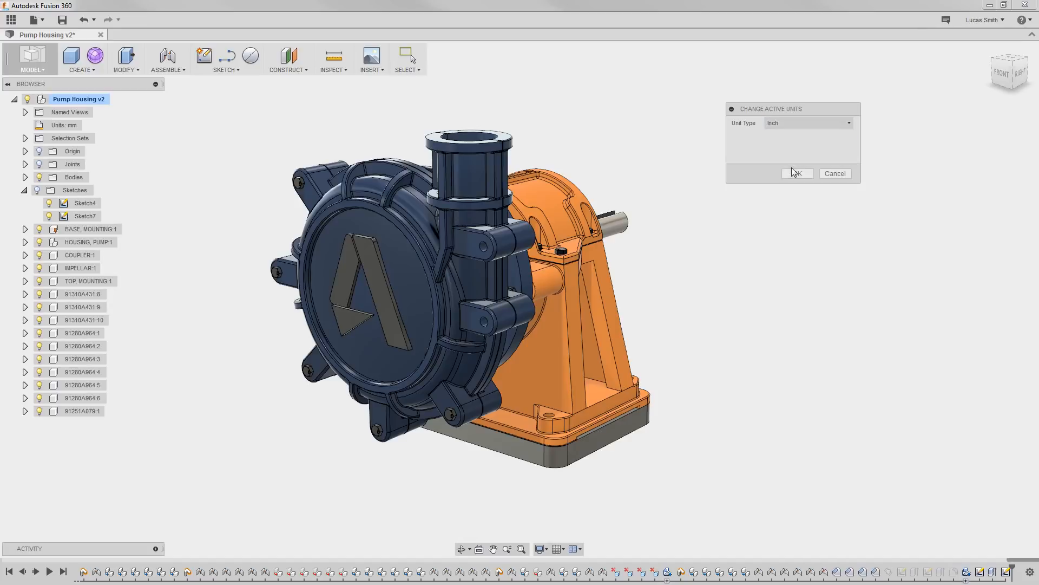
pyautogui.click(794, 173)
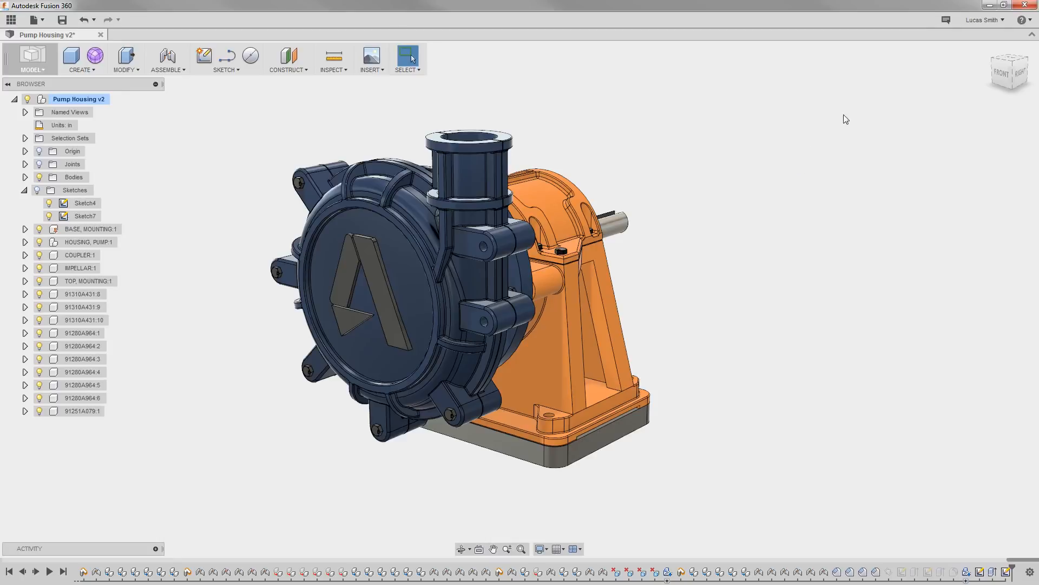
# Open the preferences and review the default unit choices for new designs without changing the selected unit
pyautogui.click(984, 20)
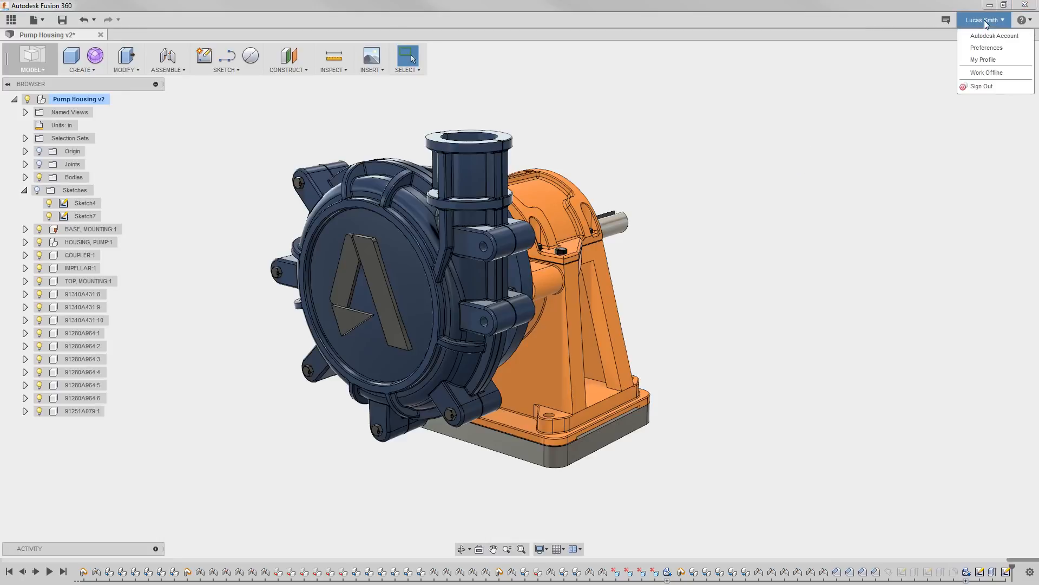
pyautogui.click(985, 48)
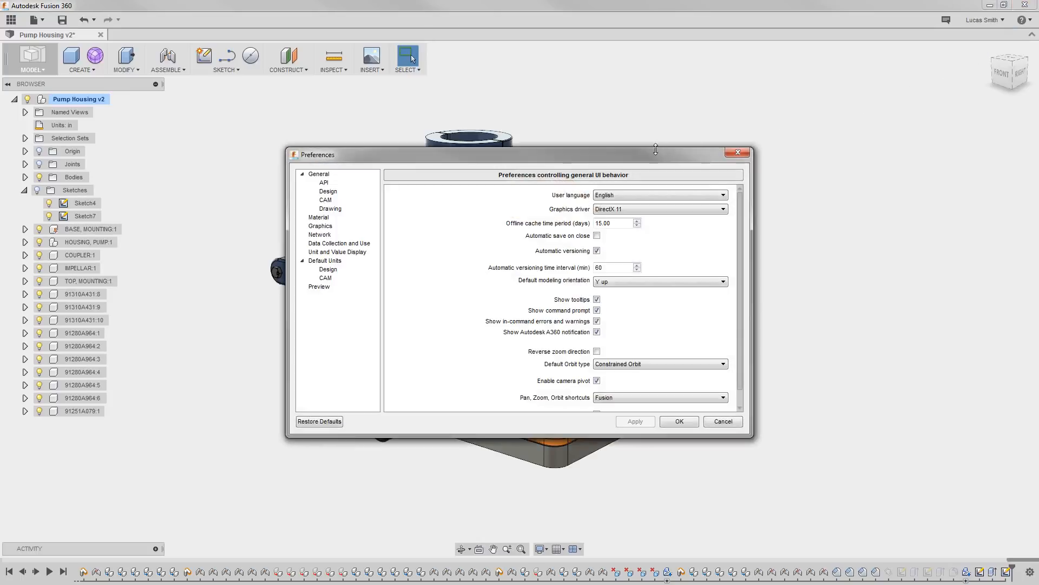
pyautogui.moveTo(652, 153); pyautogui.dragTo(639, 125)
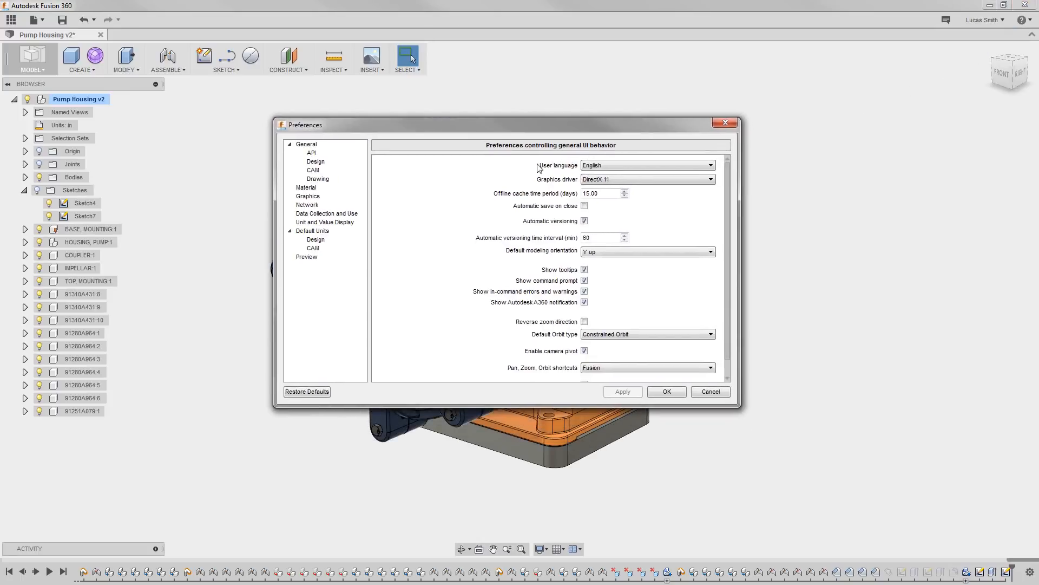
pyautogui.click(323, 240)
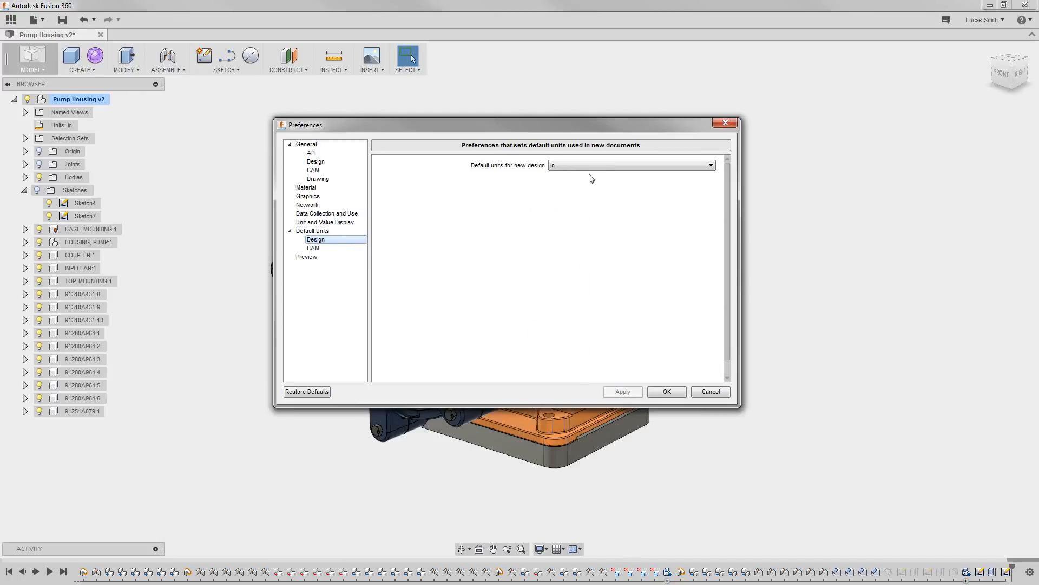
pyautogui.click(604, 166)
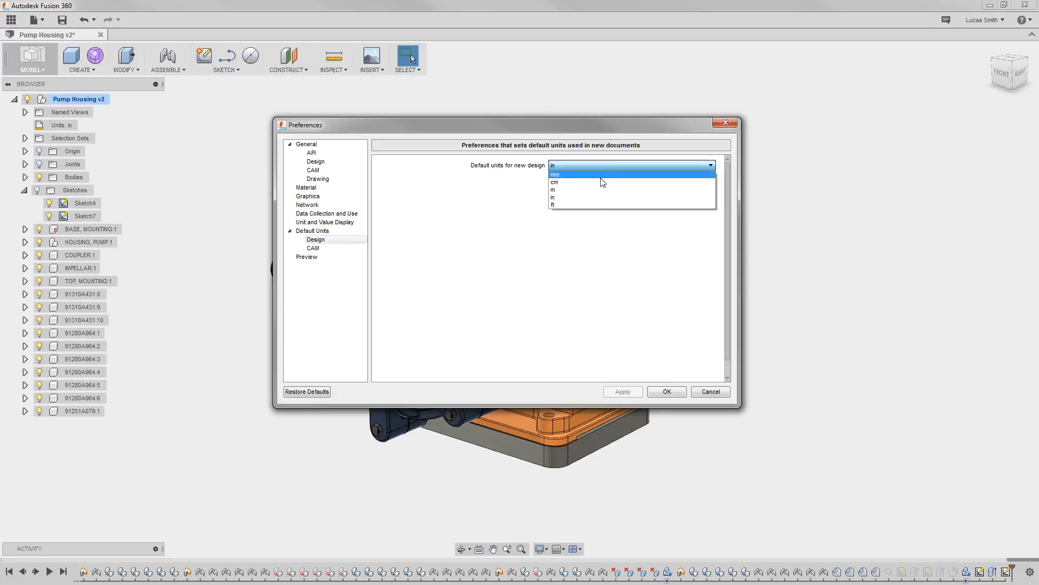
pyautogui.click(601, 248)
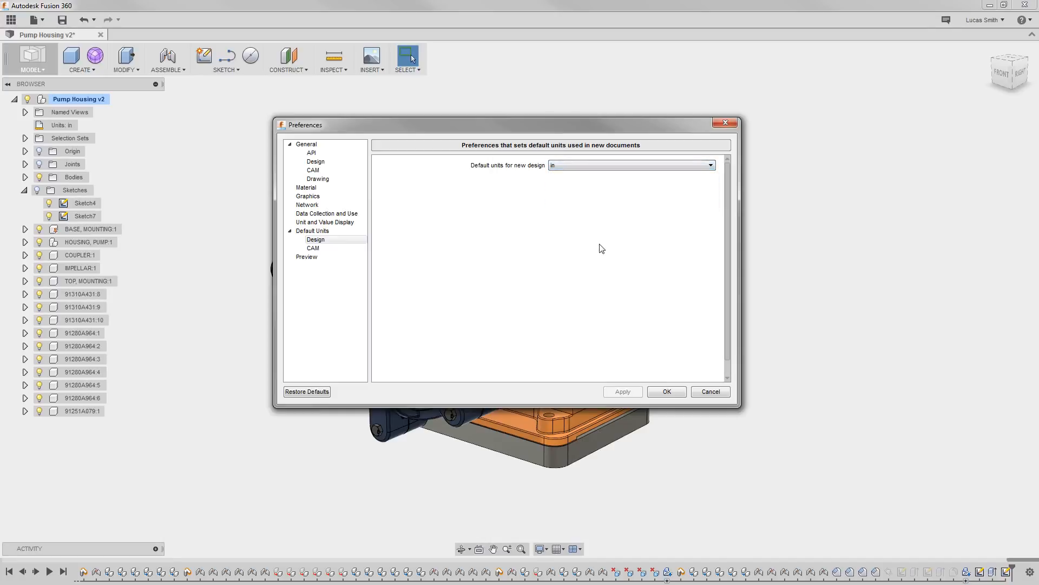
# Review the general preferences and the available Pan, Zoom, Orbit shortcut schemes, and close the preferences with the Fusion scheme kept
pyautogui.click(322, 145)
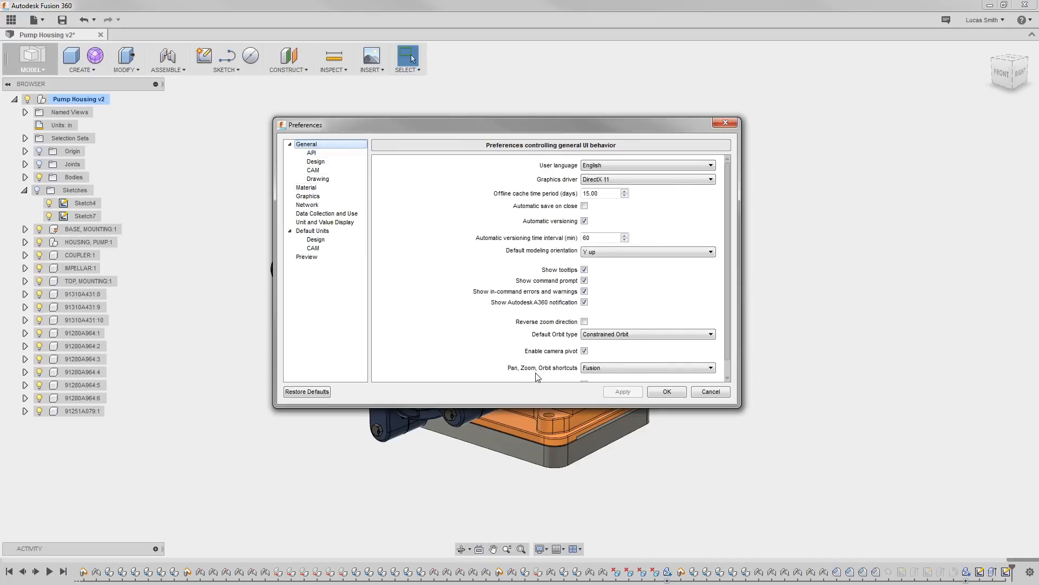
pyautogui.click(600, 372)
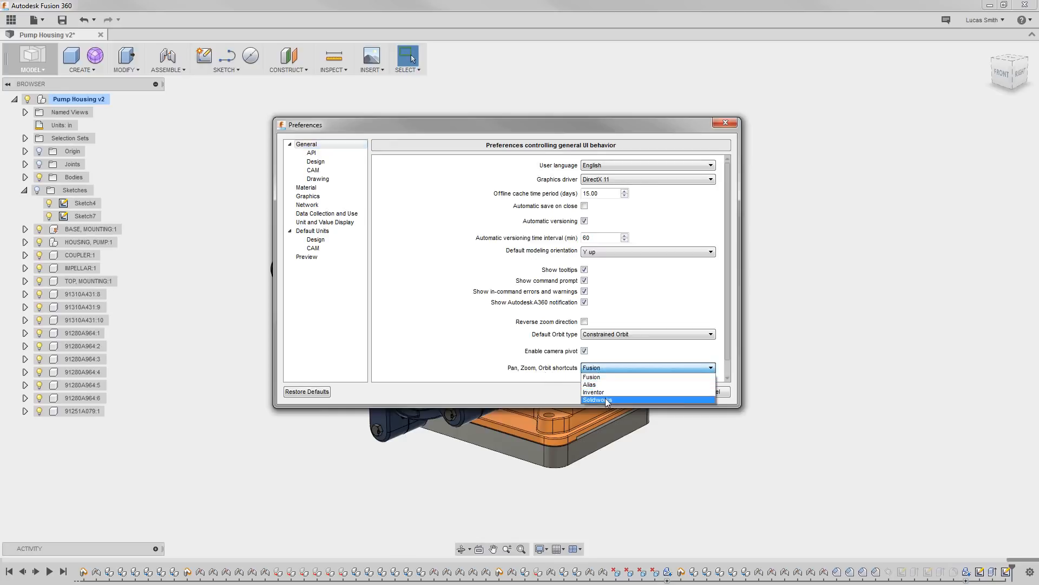
pyautogui.click(550, 379)
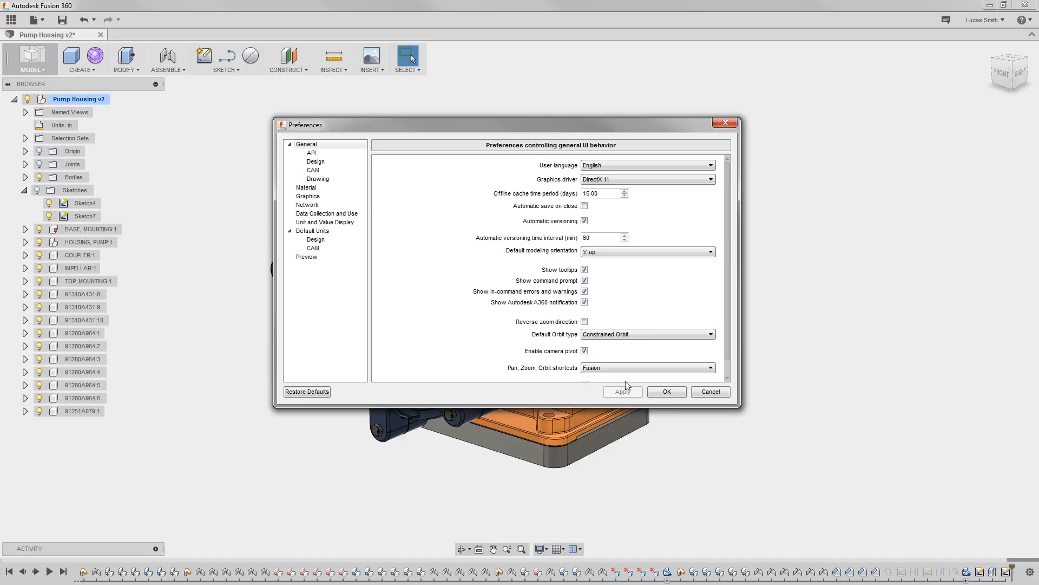
pyautogui.click(665, 390)
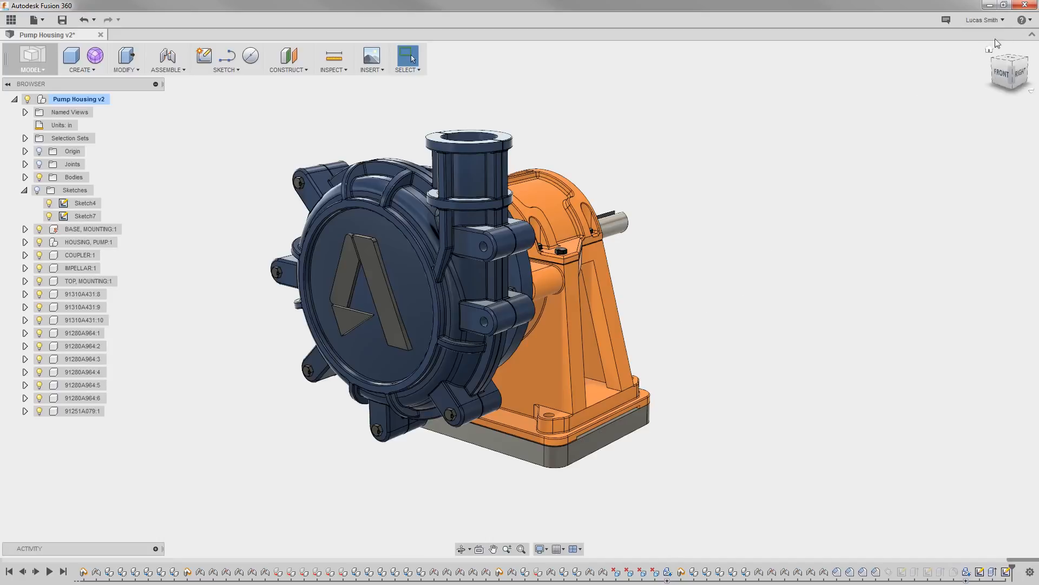
# Look over the available help resources, such as the Step-By-Step Tutorials, and close the list
pyautogui.click(1023, 21)
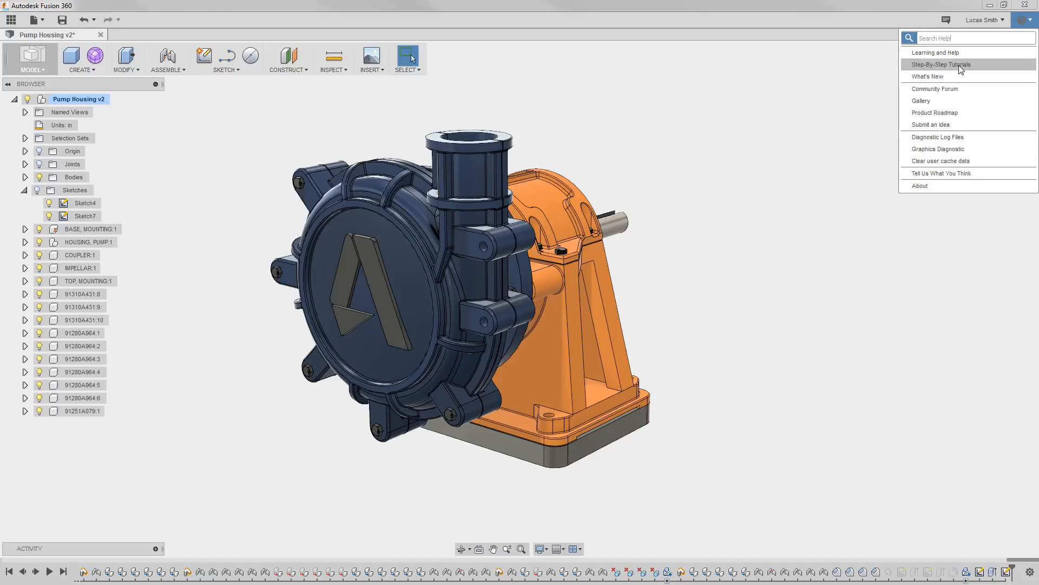
pyautogui.click(858, 75)
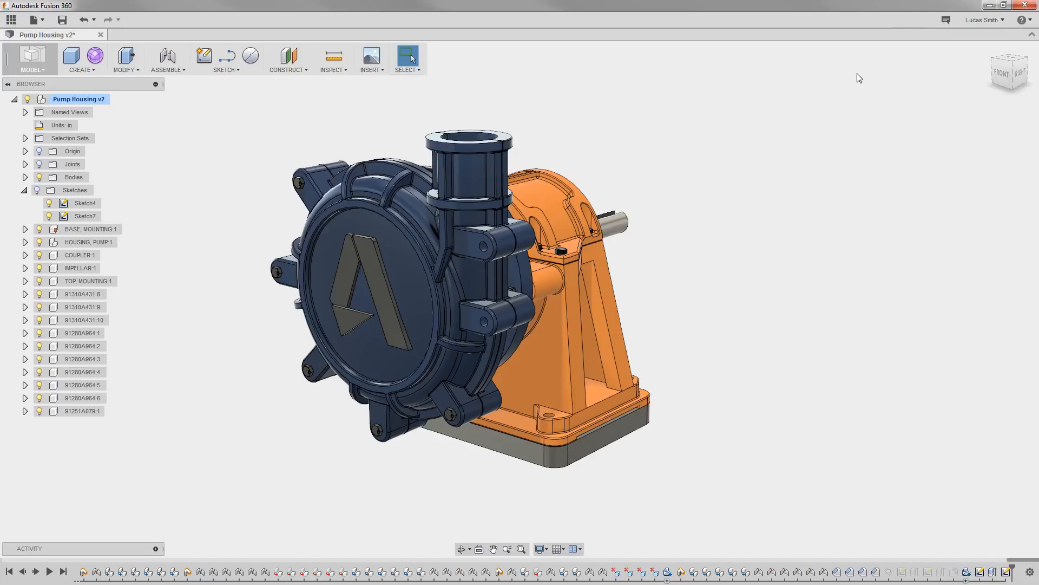